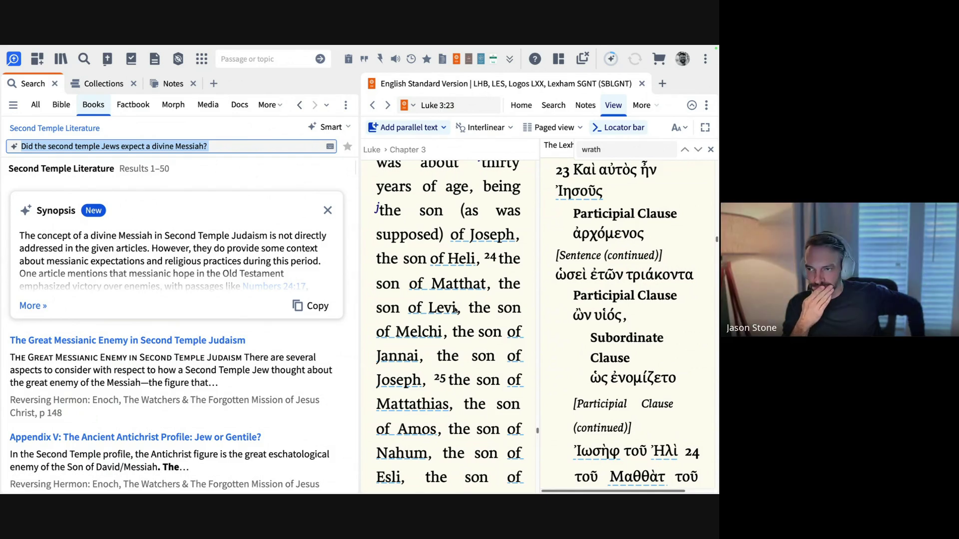
# - Close the in-text find for "wrath" in the Bible text and open a new tab beside Notes
pyautogui.click(711, 150)
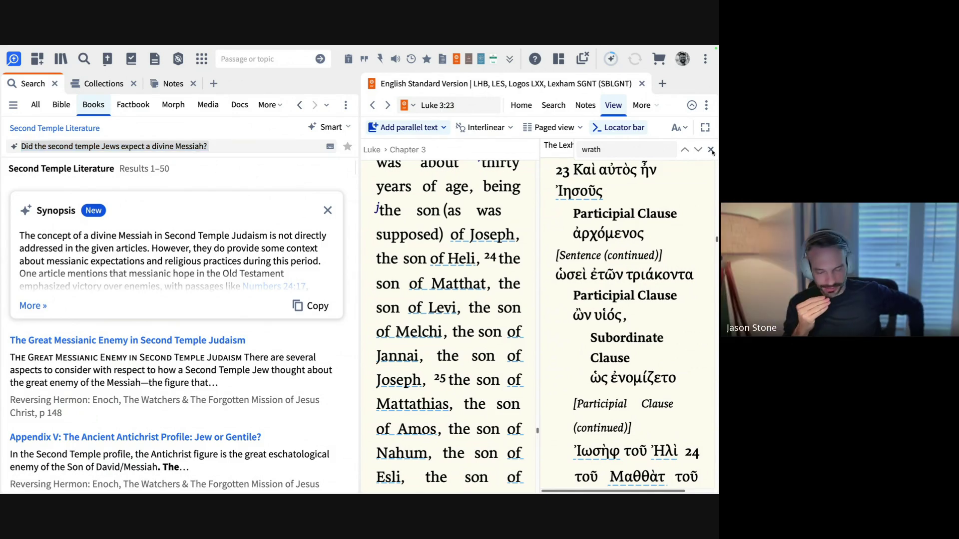
pyautogui.hotkey('ctrl', 'Left')
pyautogui.hotkey('ctrl', 'Right')
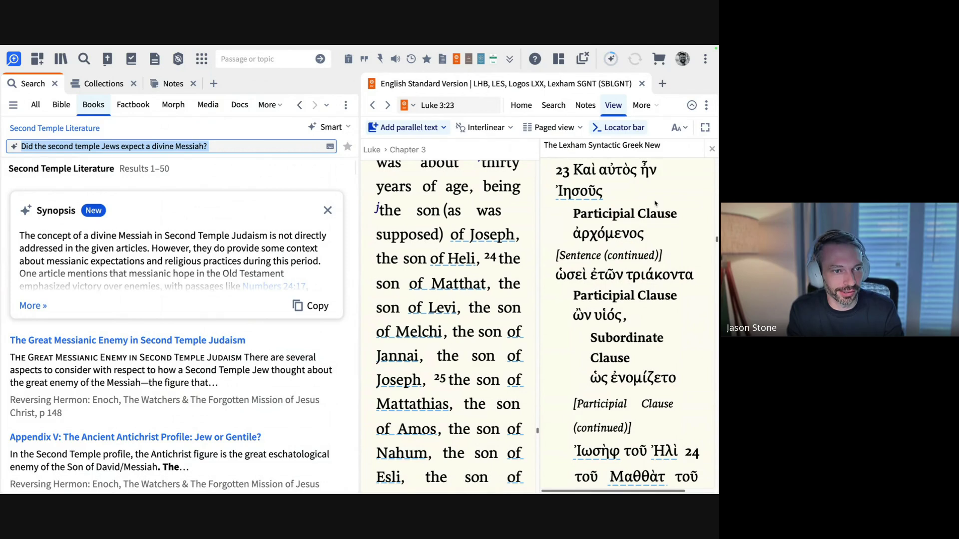
pyautogui.click(214, 83)
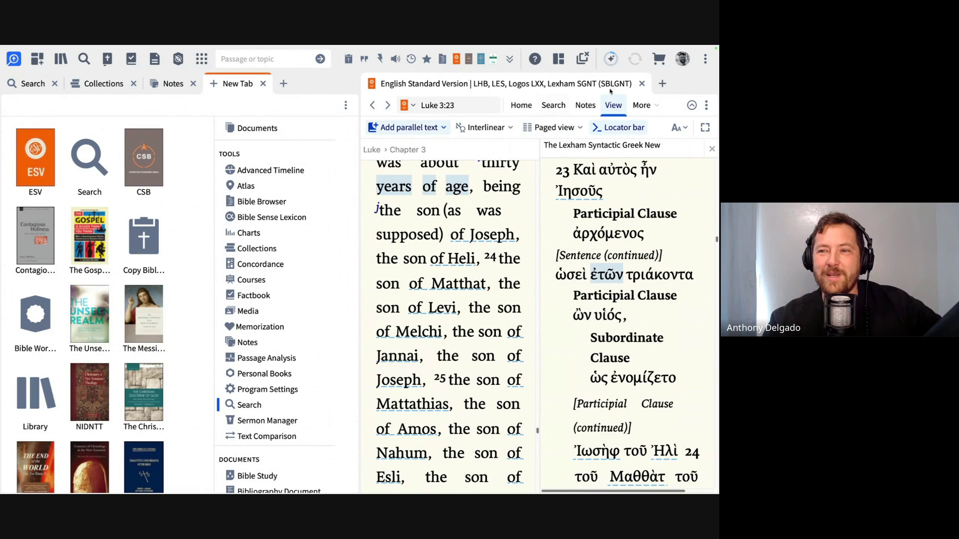
# - Try program scaling at 80% and restore it to 150%
pyautogui.click(707, 60)
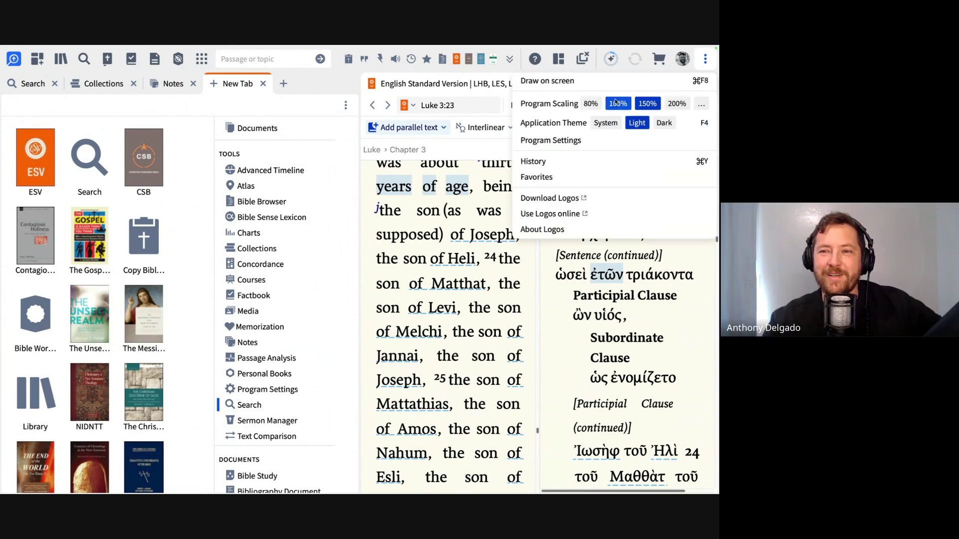
pyautogui.click(587, 105)
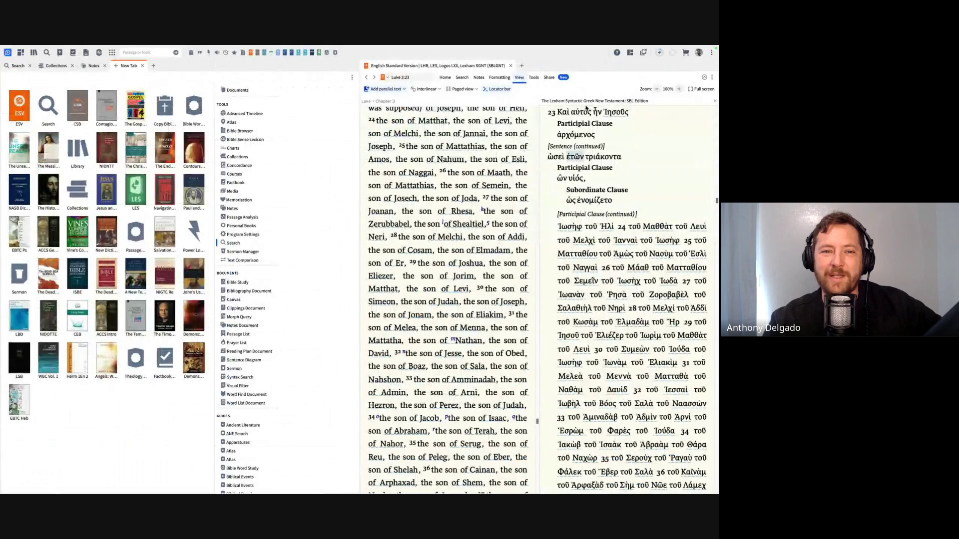
pyautogui.click(711, 53)
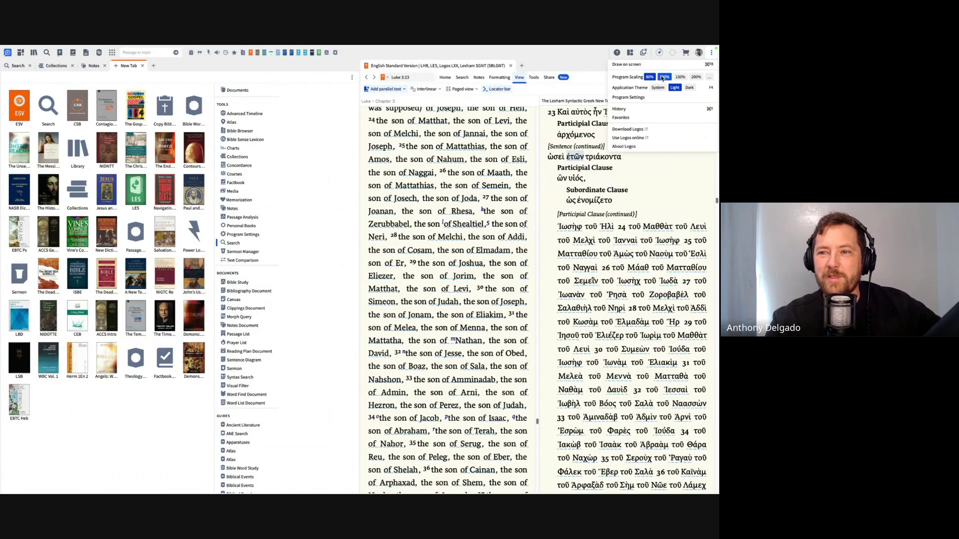
pyautogui.click(680, 77)
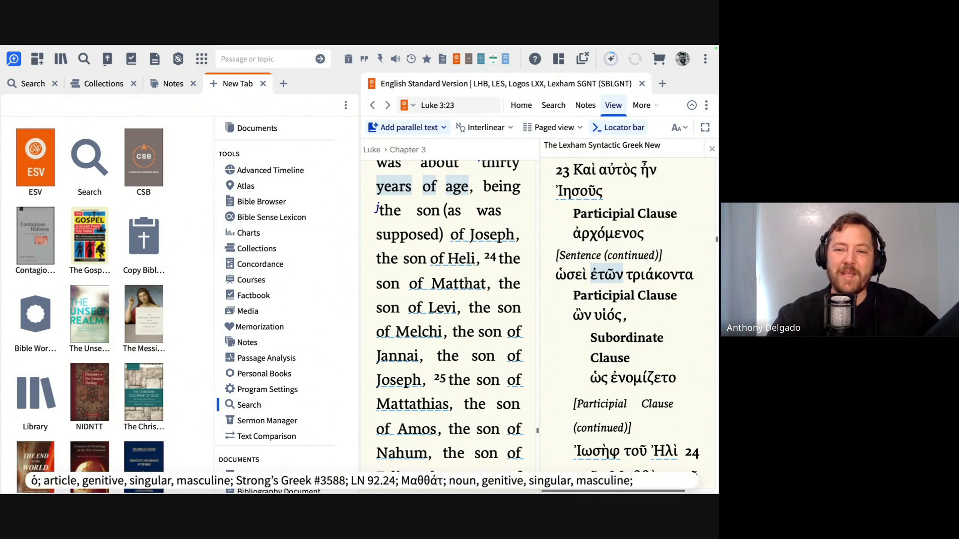
pyautogui.scroll(-1, 466, 282)
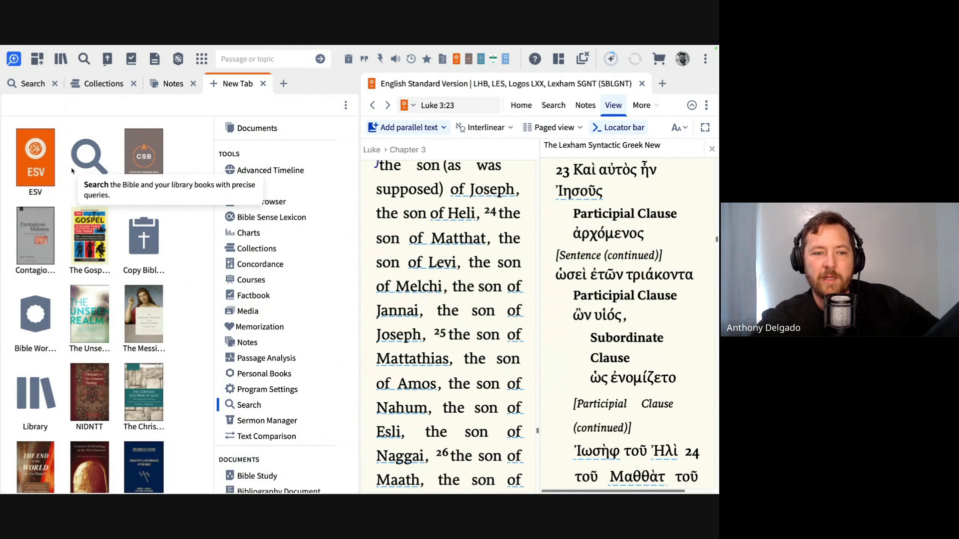
# - Run an All search for "The divinity of Christ"
pyautogui.click(30, 85)
pyautogui.click(35, 105)
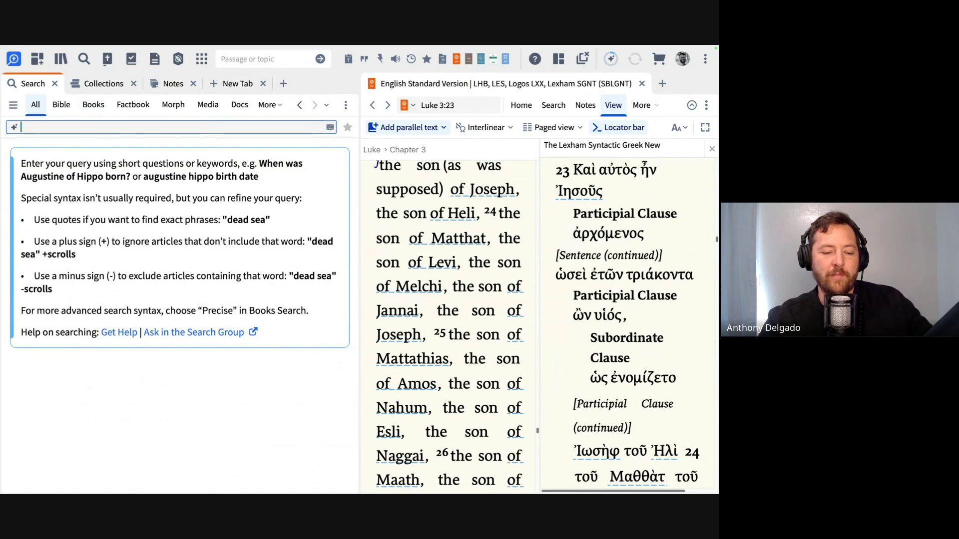
pyautogui.write('Did the second temple Jews expect a divine Messiah?')
pyautogui.press('BackSpace')
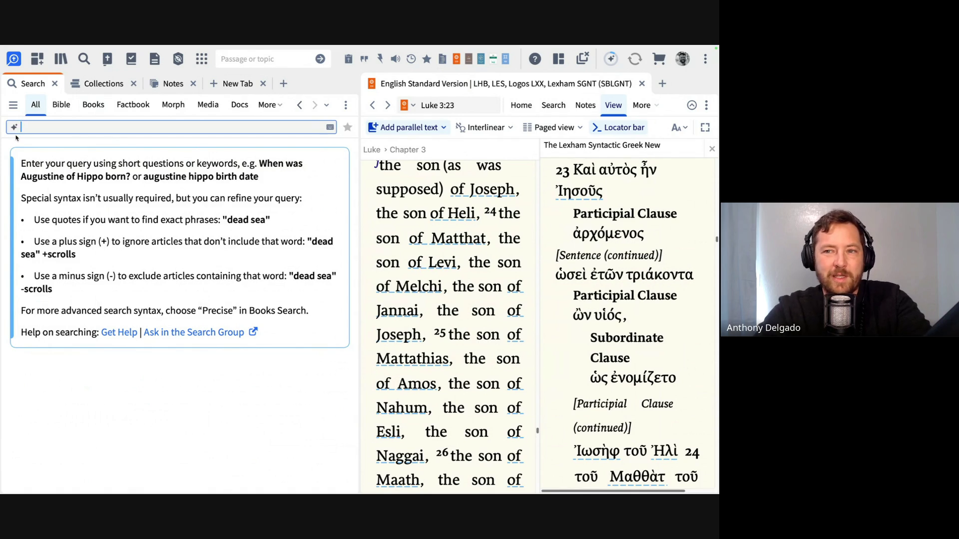
pyautogui.write('Th')
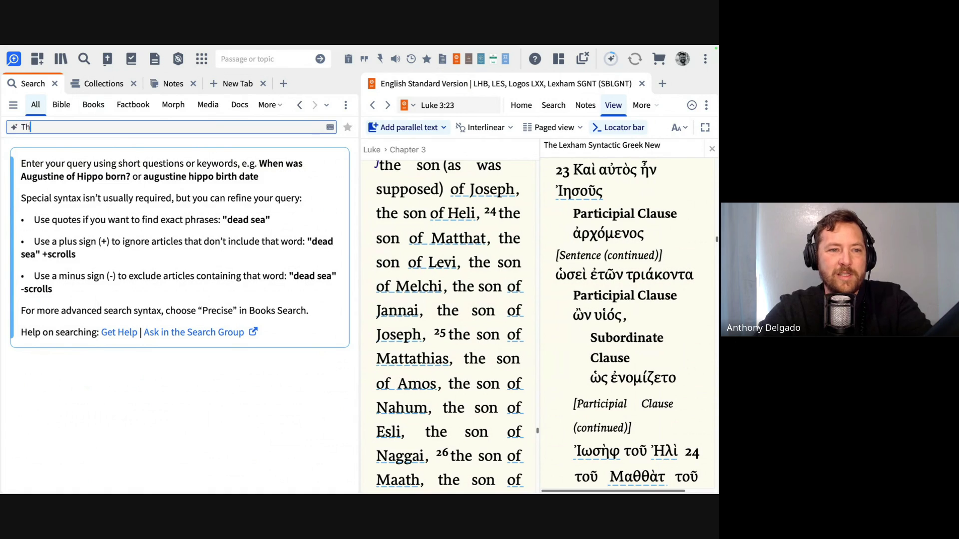
pyautogui.write('e divinity of Christ')
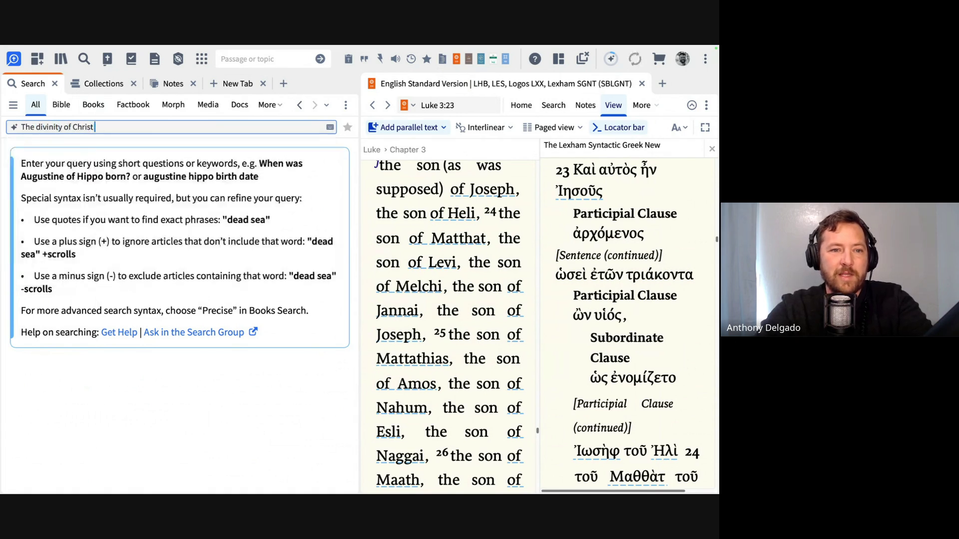
pyautogui.press('Return')
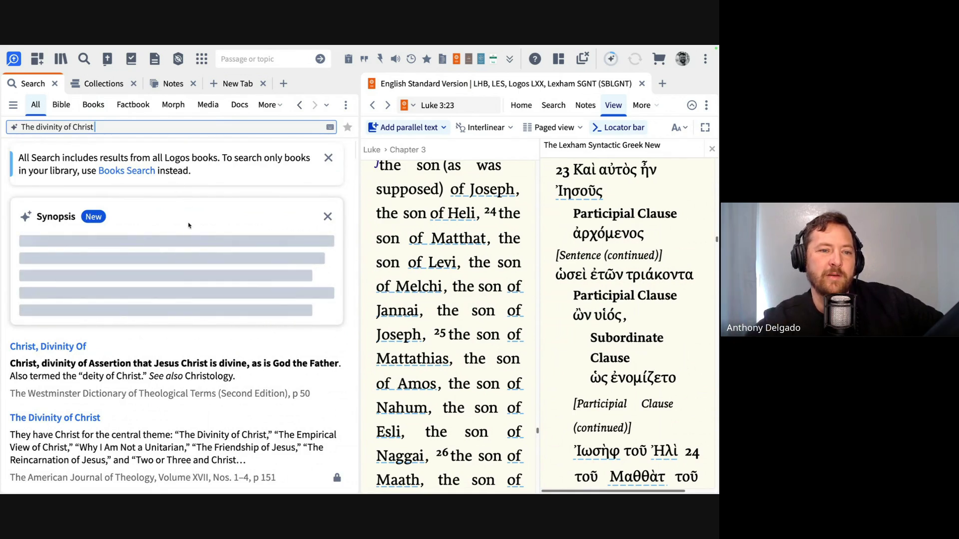
# - Expand the search synopsis and examine its text, cited sources and the locked and unlocked results below it
pyautogui.scroll(-1, 173, 314)
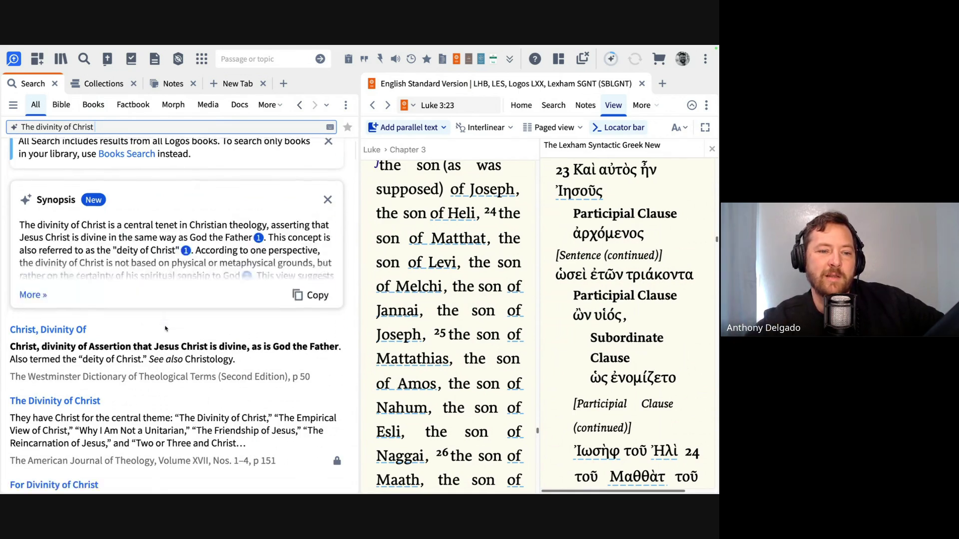
pyautogui.click(33, 294)
pyautogui.scroll(-1, 122, 301)
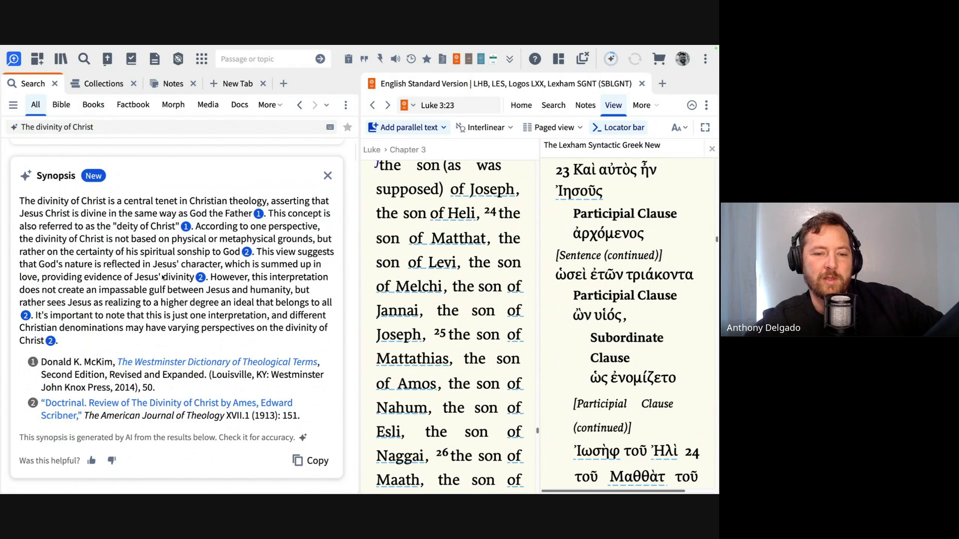
pyautogui.scroll(-3, 161, 328)
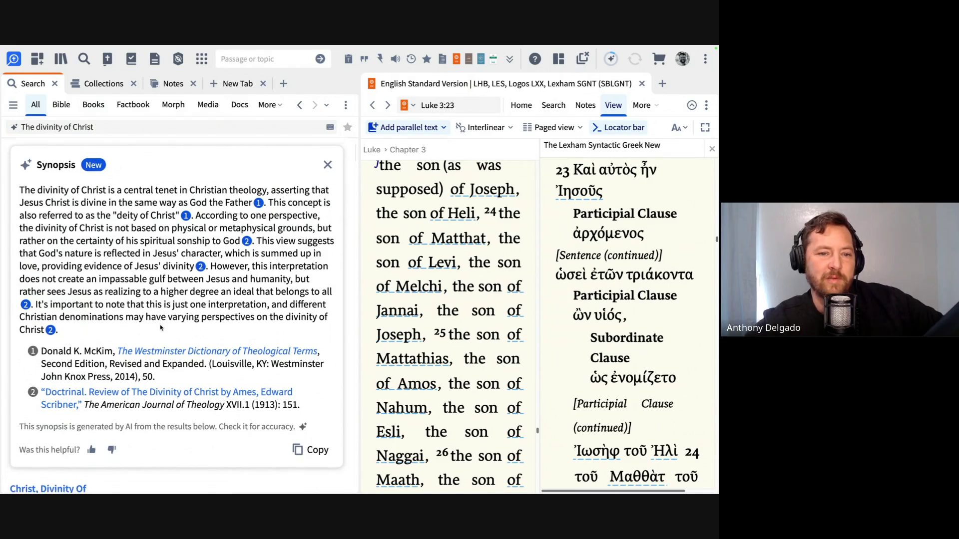
pyautogui.scroll(-8, 161, 328)
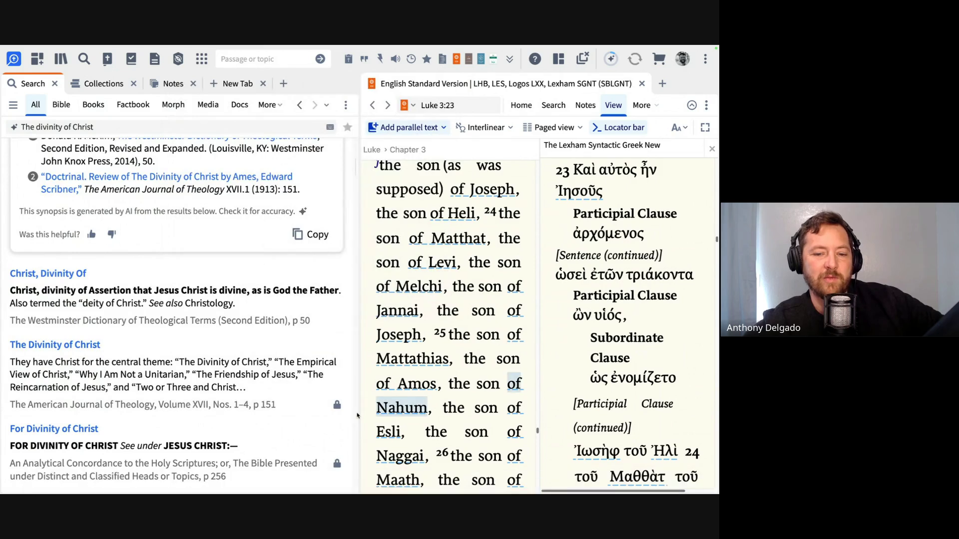
pyautogui.scroll(-4, 357, 415)
pyautogui.scroll(-2, 357, 416)
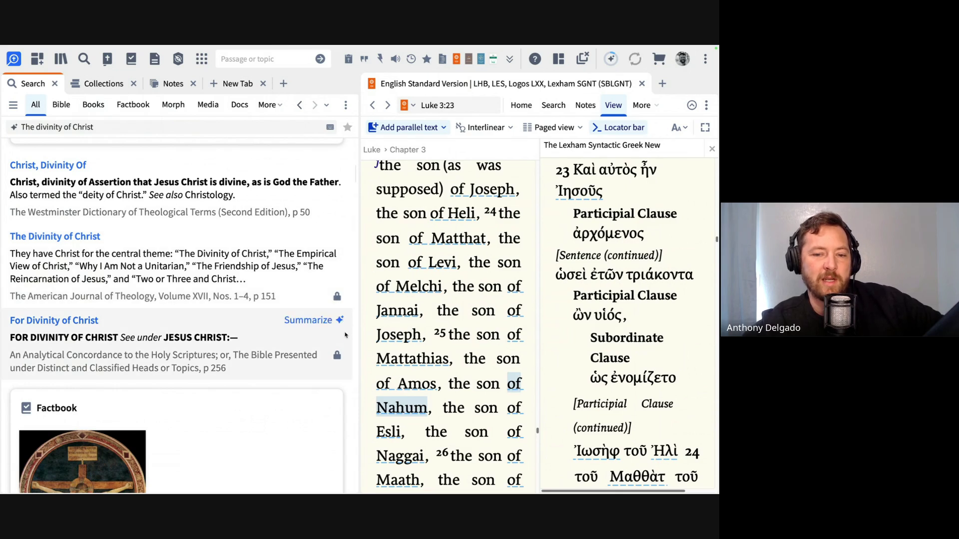
pyautogui.moveTo(338, 299)
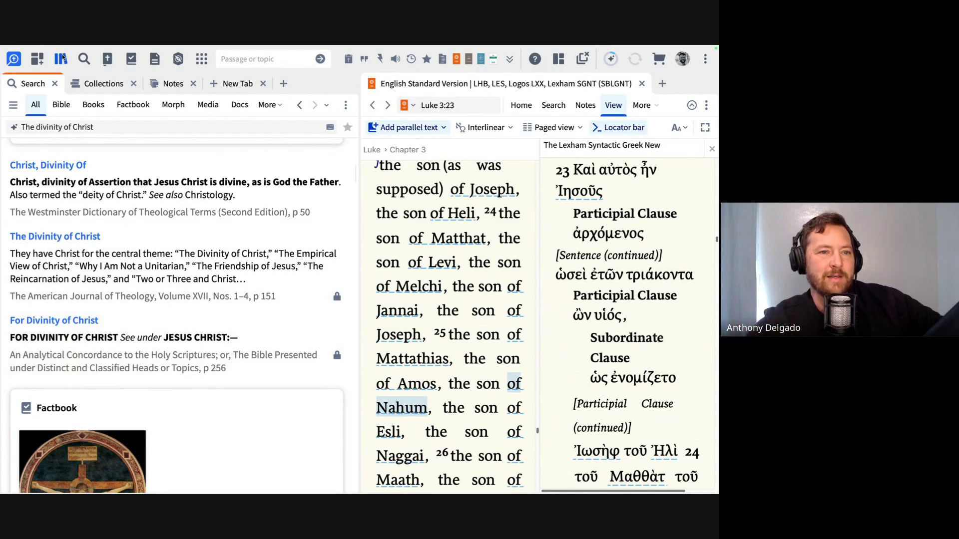
# - View the complete, unfiltered library list and return to the search results
pyautogui.click(62, 59)
pyautogui.press('BackSpace')
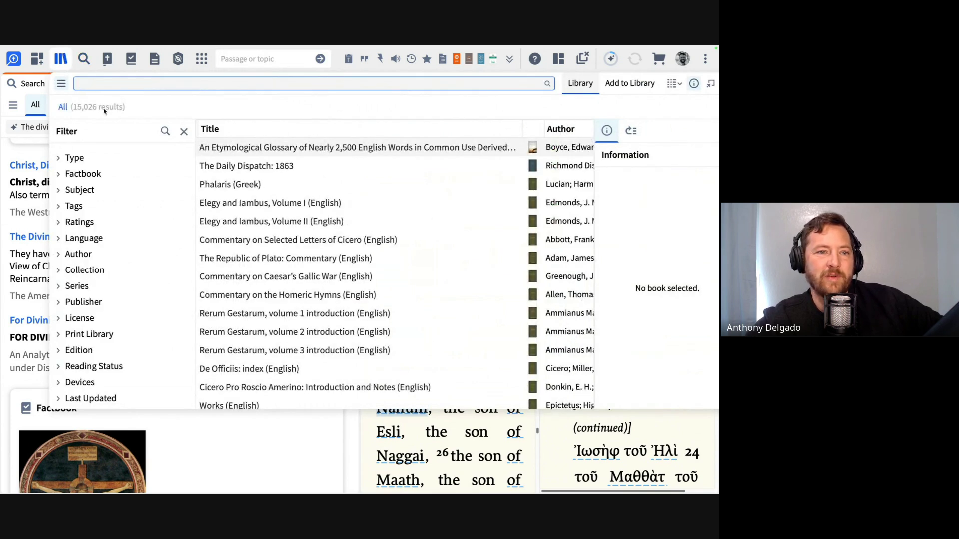
pyautogui.click(4, 151)
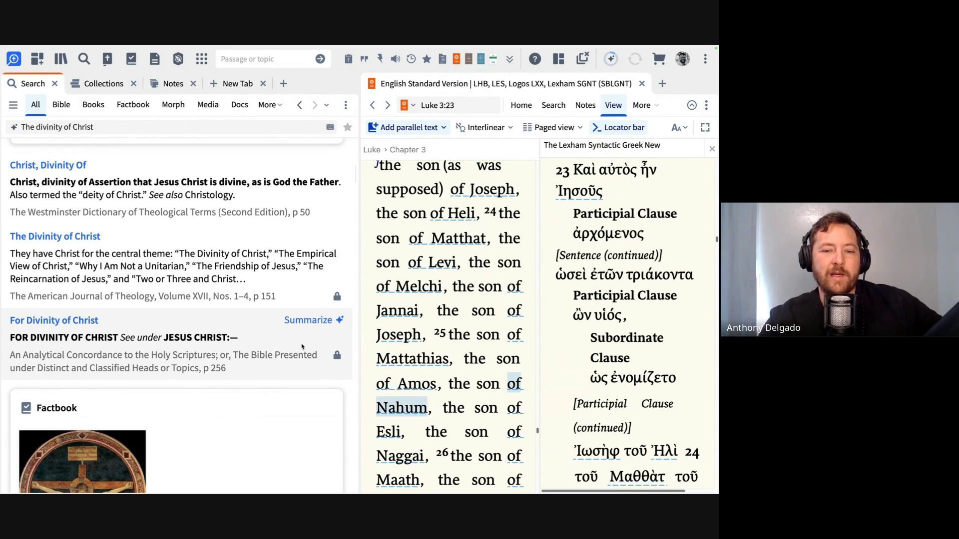
pyautogui.moveTo(338, 358)
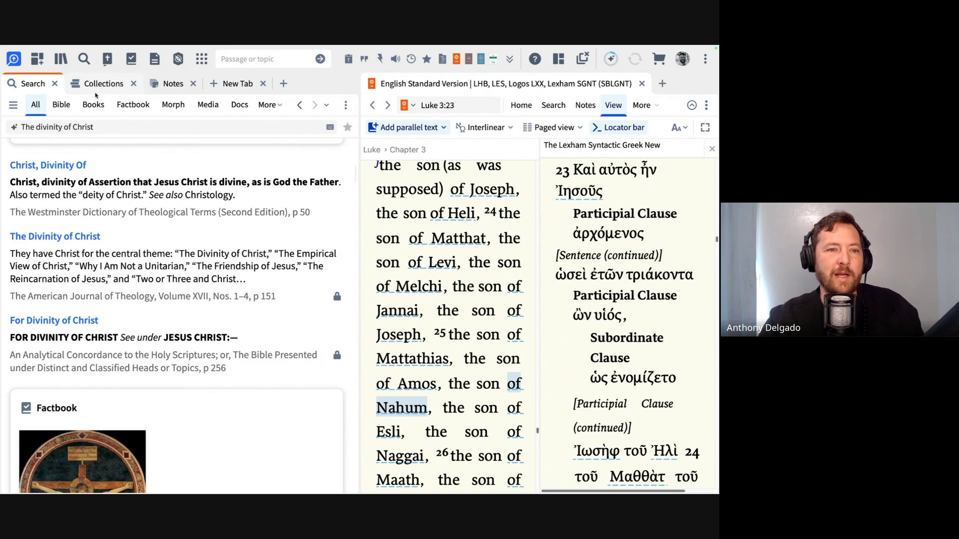
# - Review the books included in the Second Temple Literature collection
pyautogui.click(99, 85)
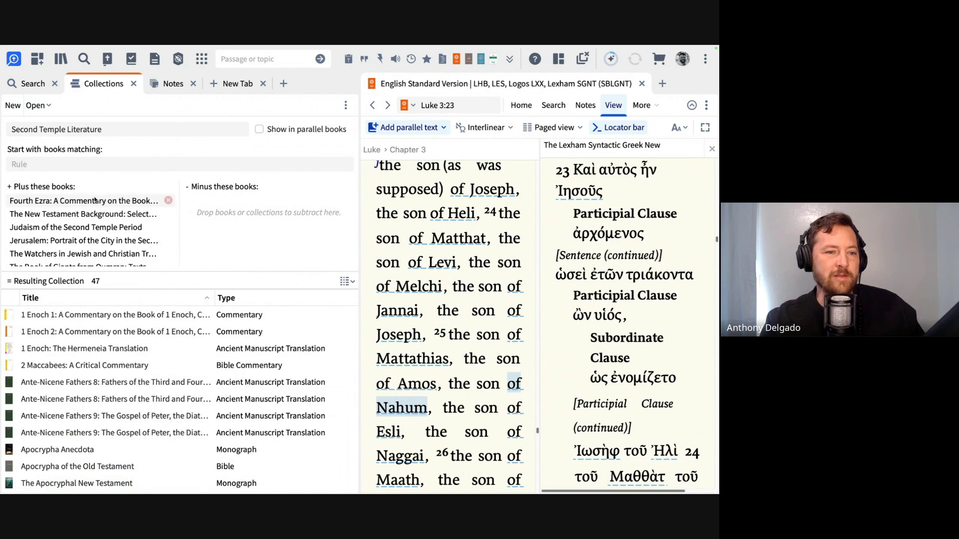
pyautogui.scroll(-3, 95, 210)
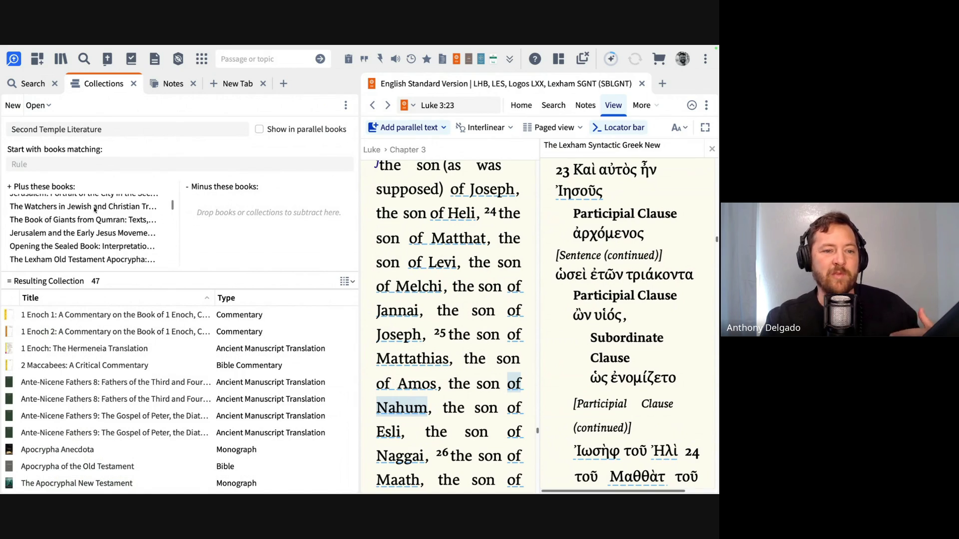
pyautogui.scroll(-5, 95, 210)
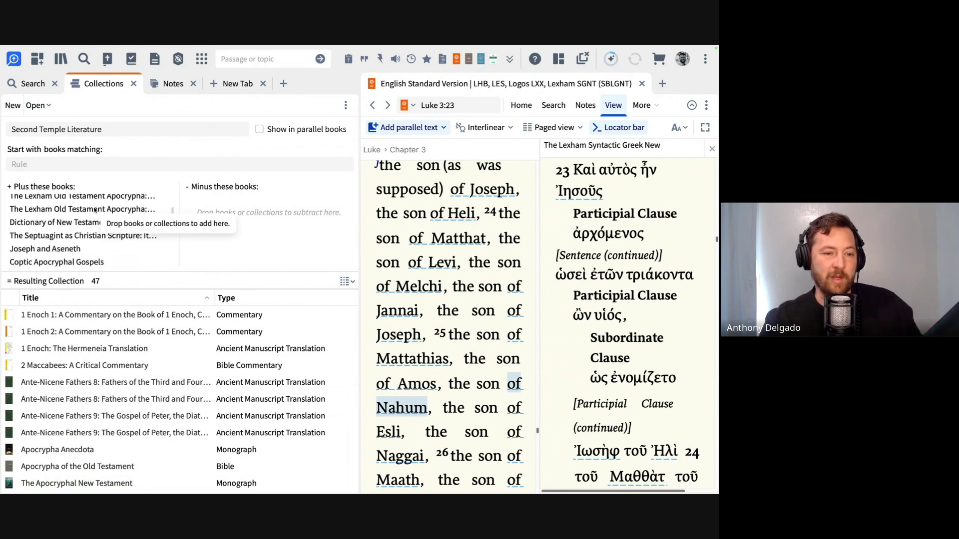
pyautogui.scroll(-2, 70, 230)
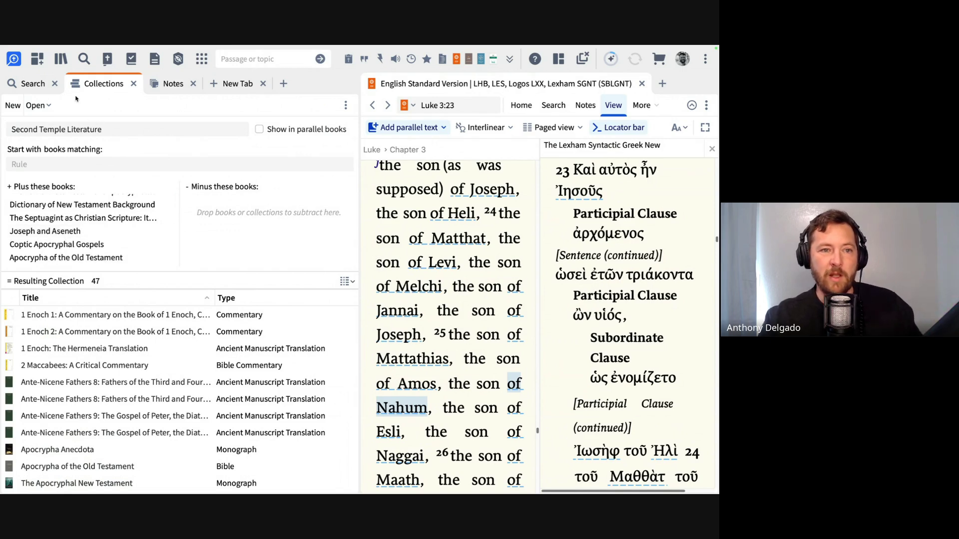
# - Switch the "The divinity of Christ" search to Books and set its scope to Your Books
pyautogui.click(43, 84)
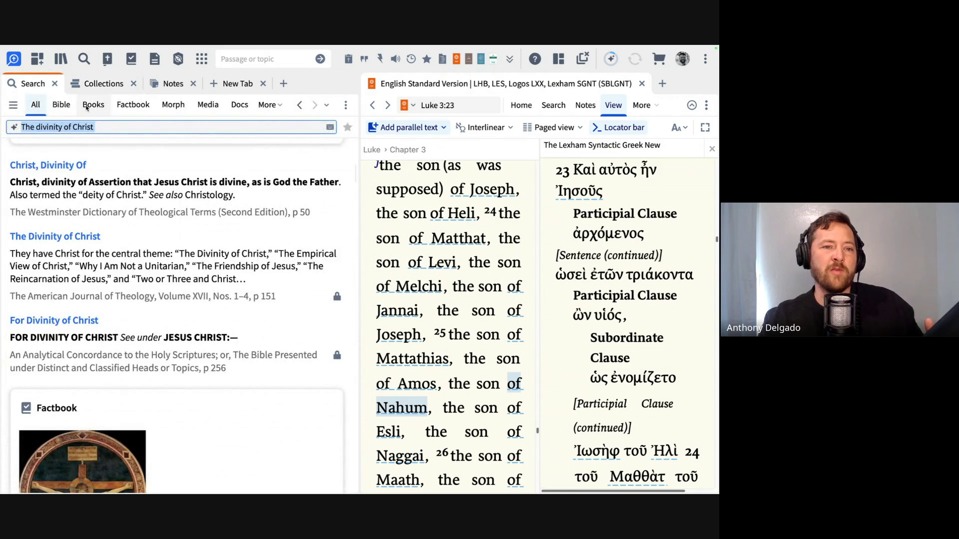
pyautogui.click(86, 106)
pyautogui.click(74, 128)
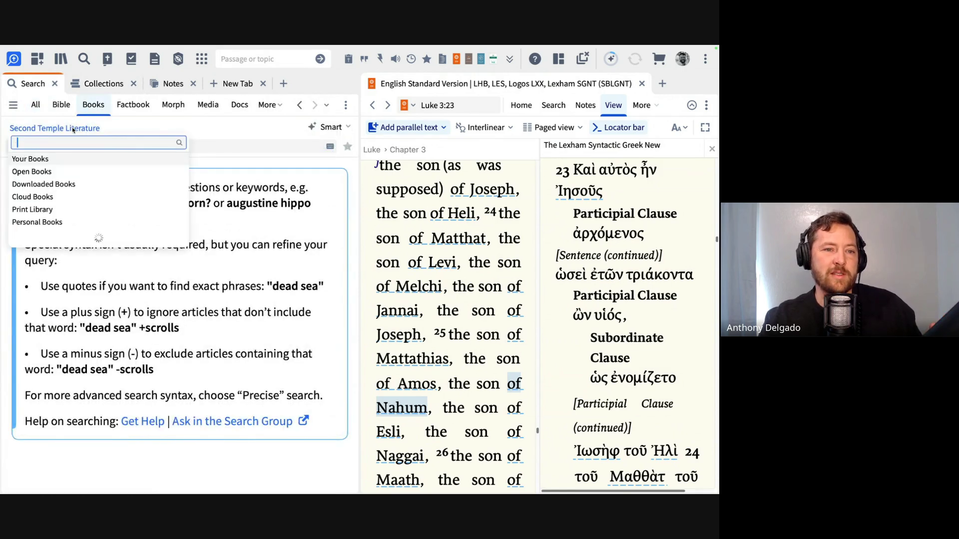
pyautogui.click(37, 159)
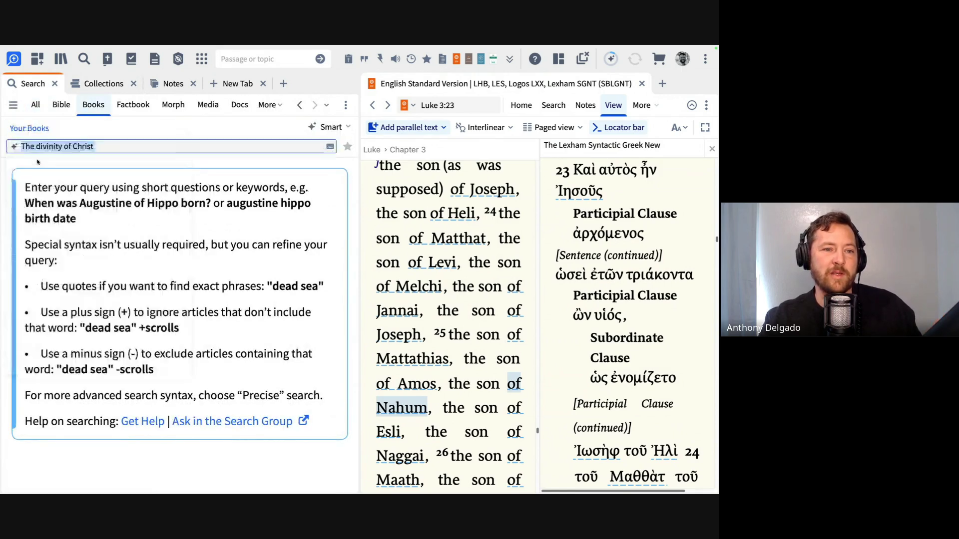
# - Set the search scope to the Second Temple Literature collection and search for "Did the second temple Jews expect a divine Messiah?"
pyautogui.click(34, 129)
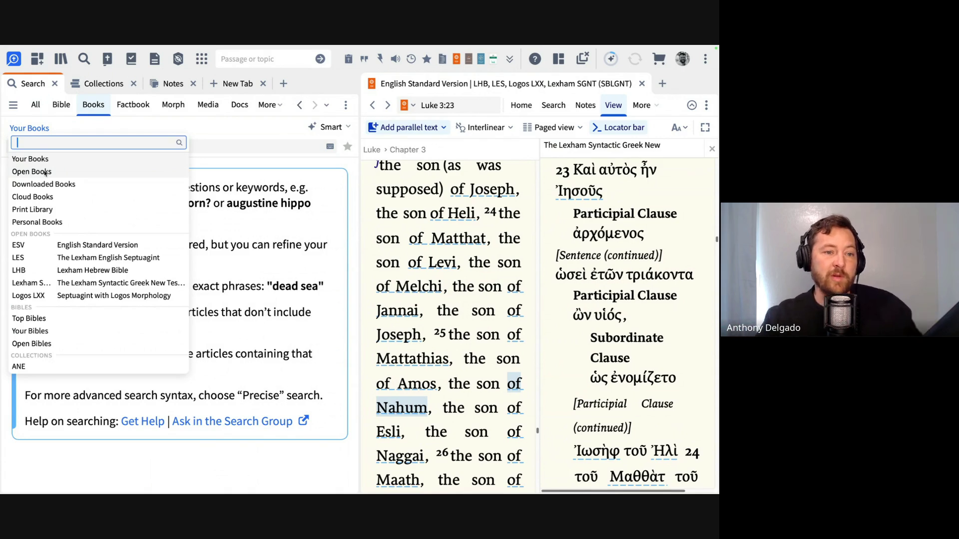
pyautogui.scroll(-2, 61, 205)
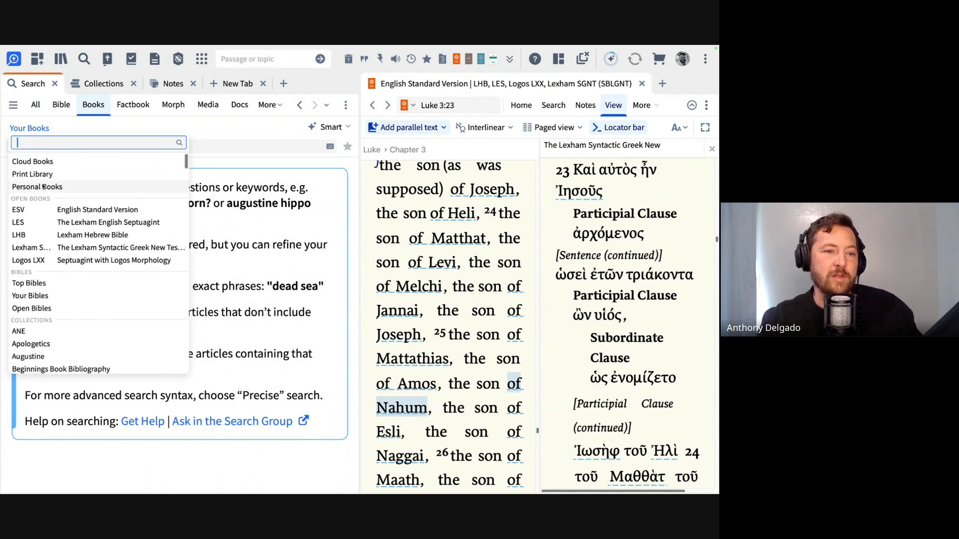
pyautogui.scroll(-2, 57, 265)
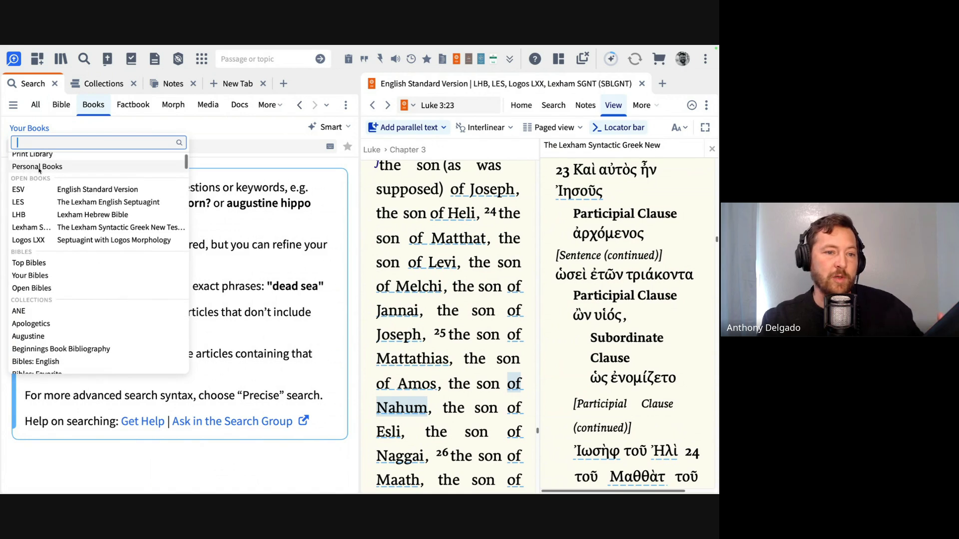
pyautogui.scroll(-4, 57, 264)
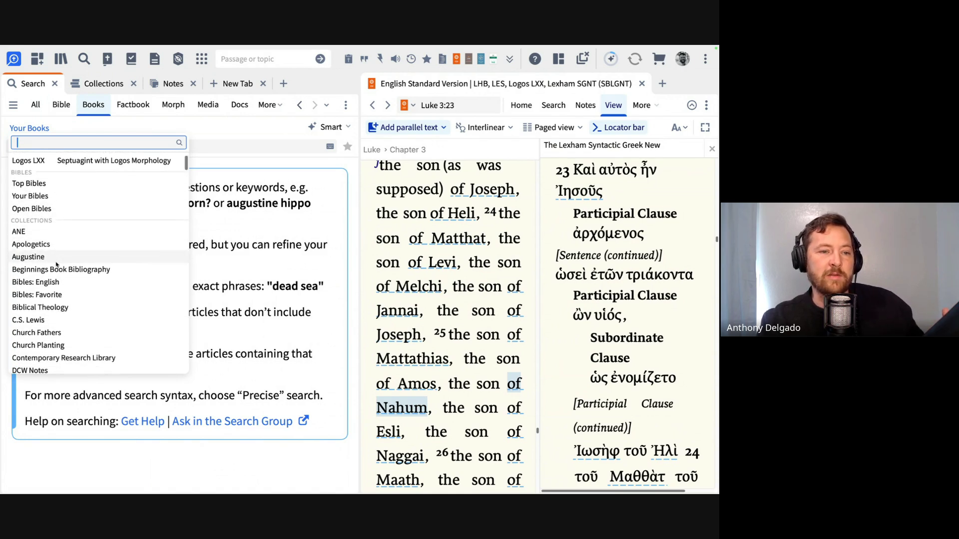
pyautogui.scroll(-9, 40, 255)
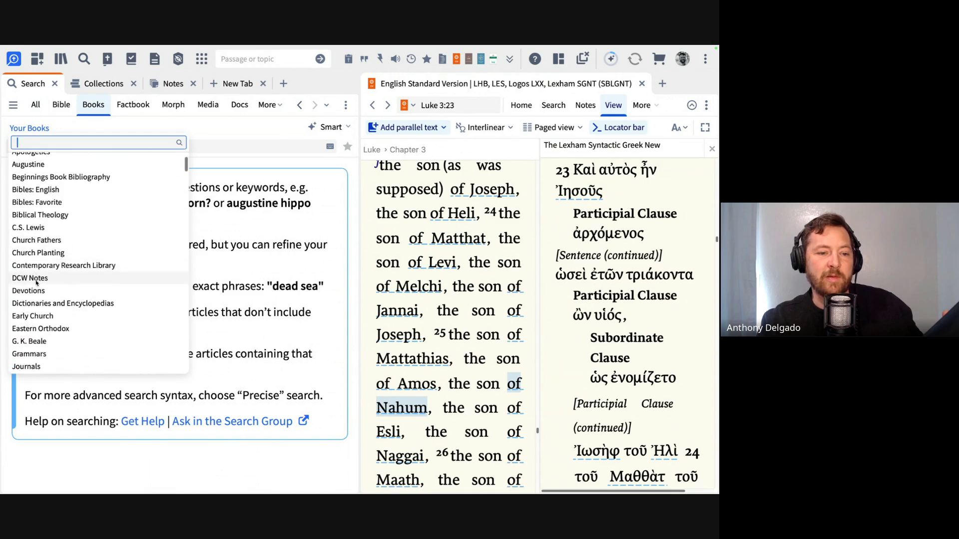
pyautogui.scroll(-2, 37, 282)
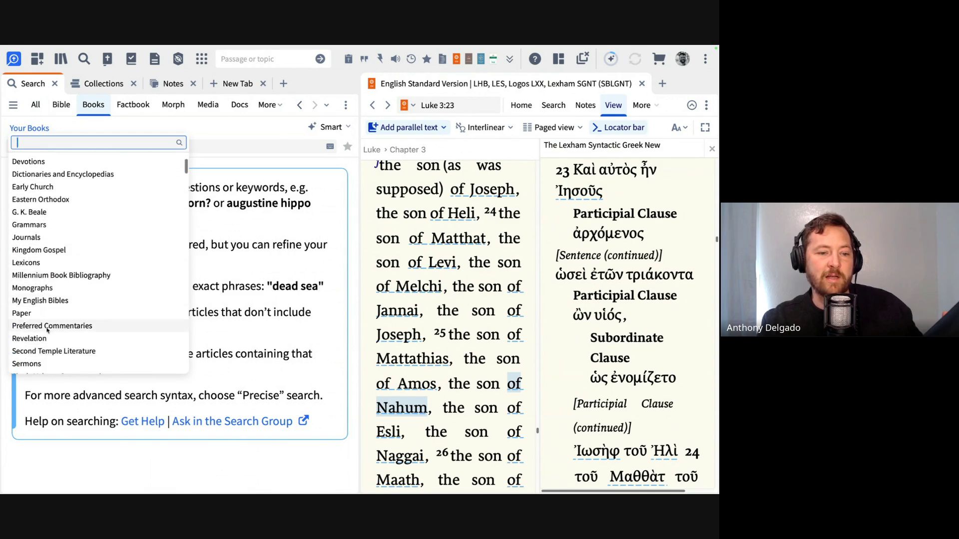
pyautogui.click(48, 351)
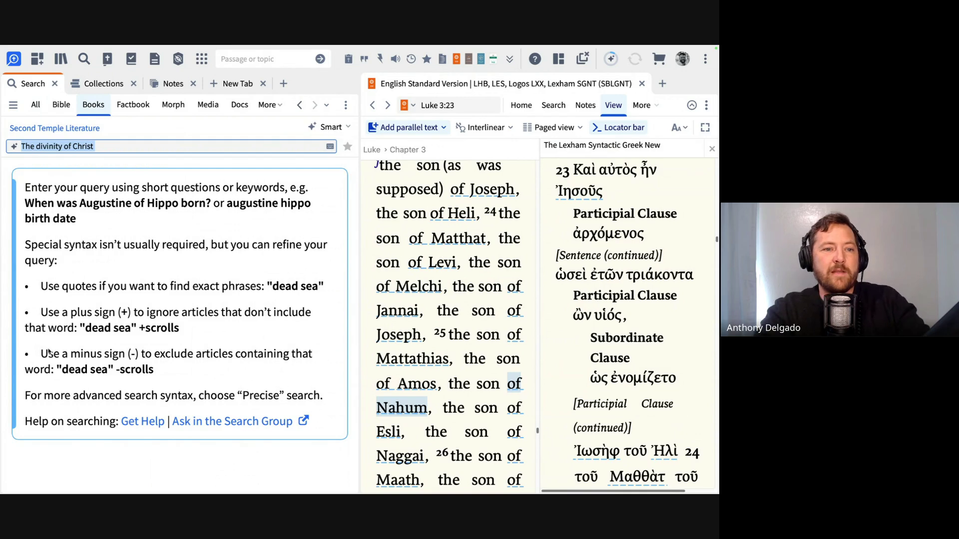
pyautogui.write('Did the second temple Jews expect a divine Messiah?')
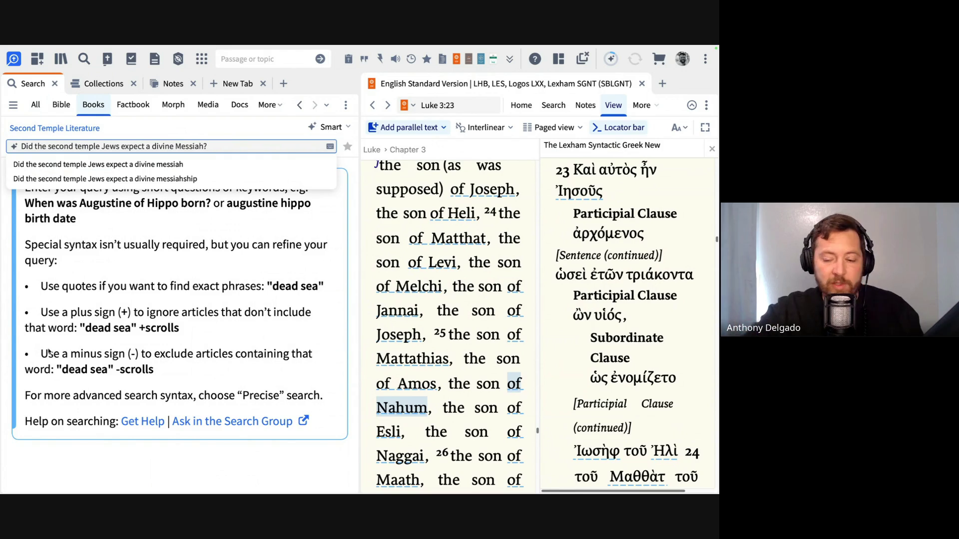
pyautogui.press('Return')
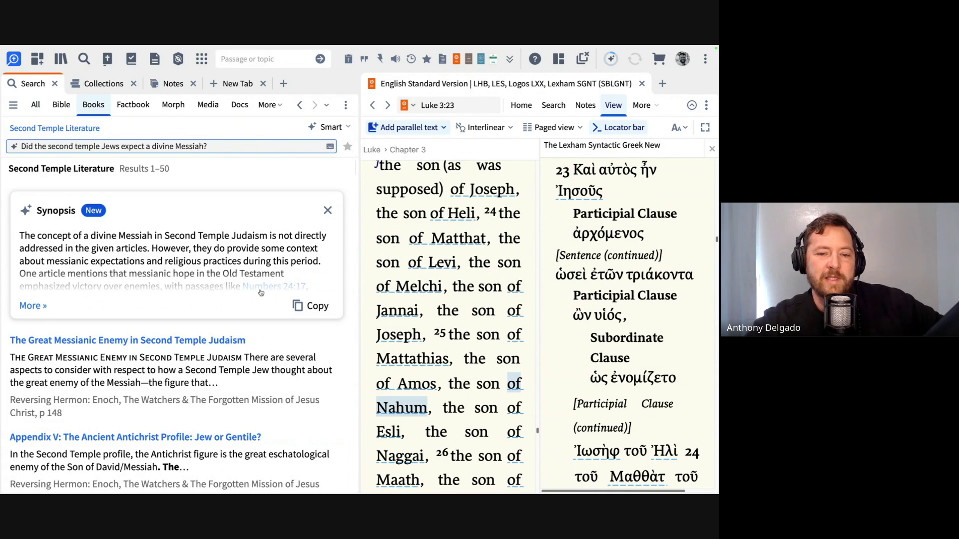
# - Copy the search synopsis and paste it into the open note on a new line below the question
pyautogui.click(310, 306)
pyautogui.scroll(-1, 168, 262)
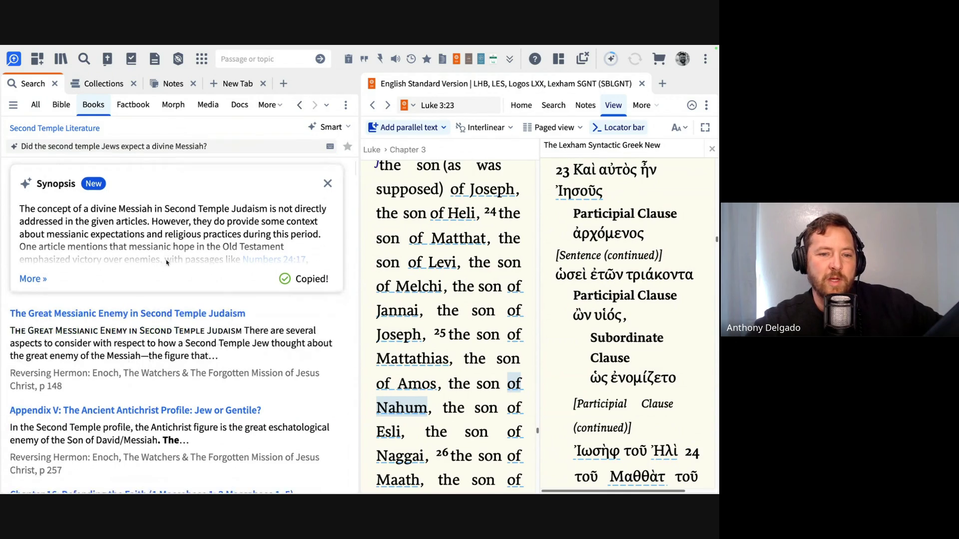
pyautogui.click(185, 88)
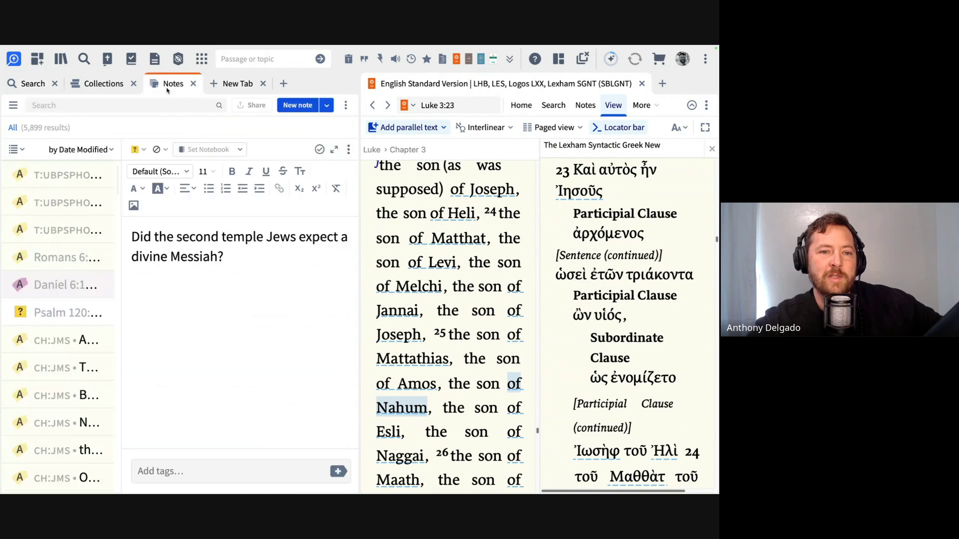
pyautogui.click(248, 255)
pyautogui.press('Return')
pyautogui.hotkey('ctrl', 'v')
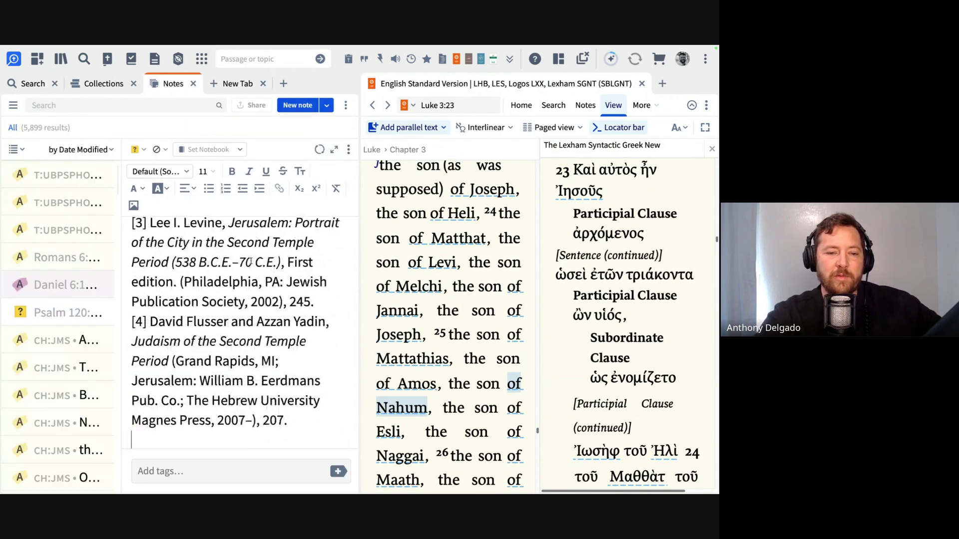
# - Return to the search results and review the listed articles and their source books below the synopsis
pyautogui.click(33, 84)
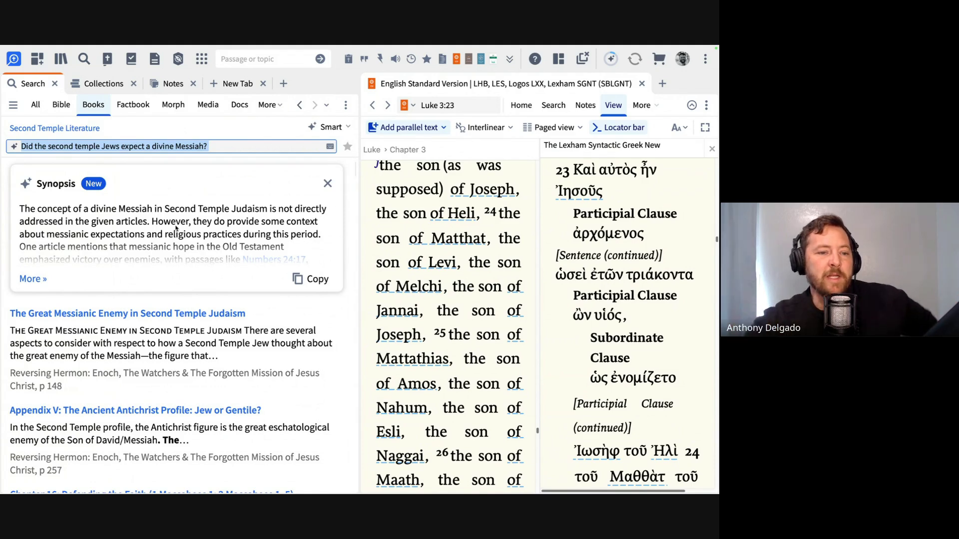
pyautogui.scroll(-2, 176, 229)
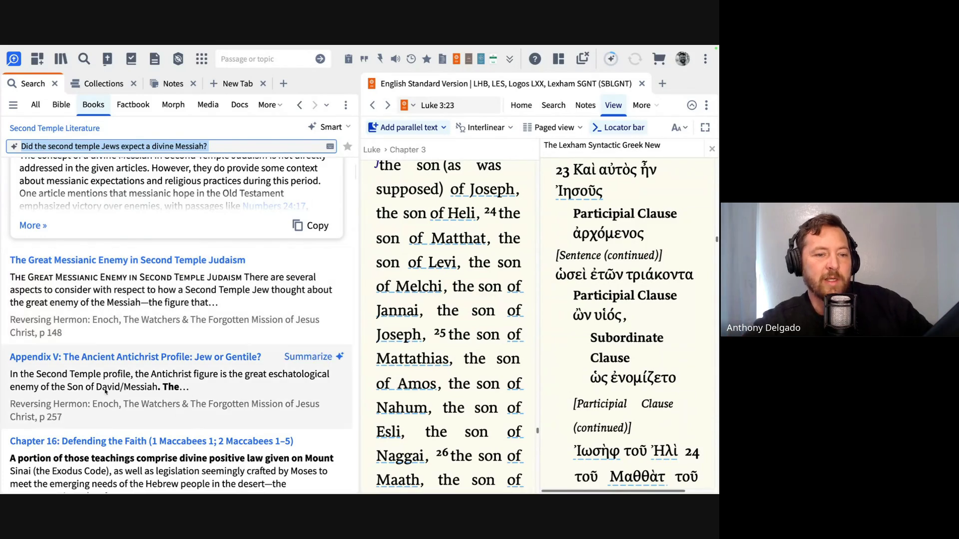
pyautogui.moveTo(15, 334)
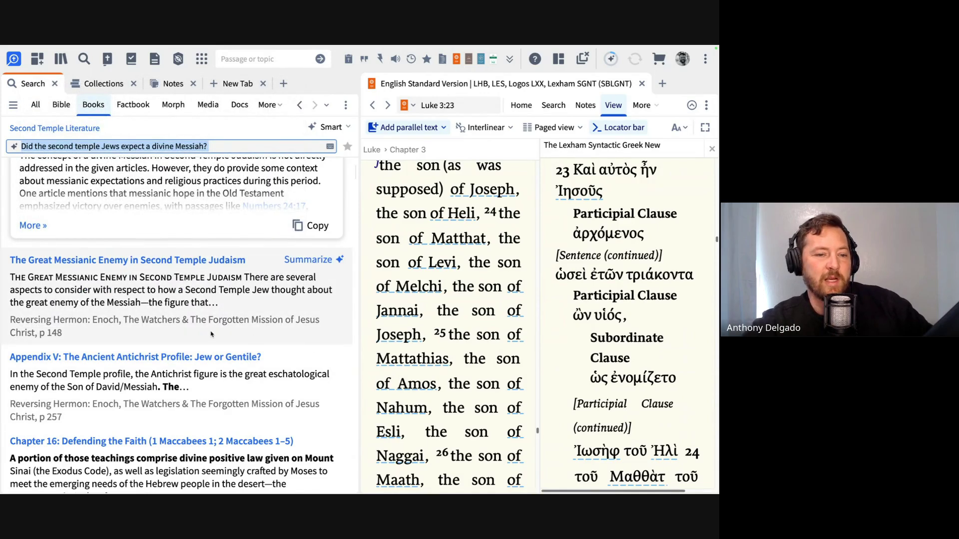
pyautogui.moveTo(132, 328)
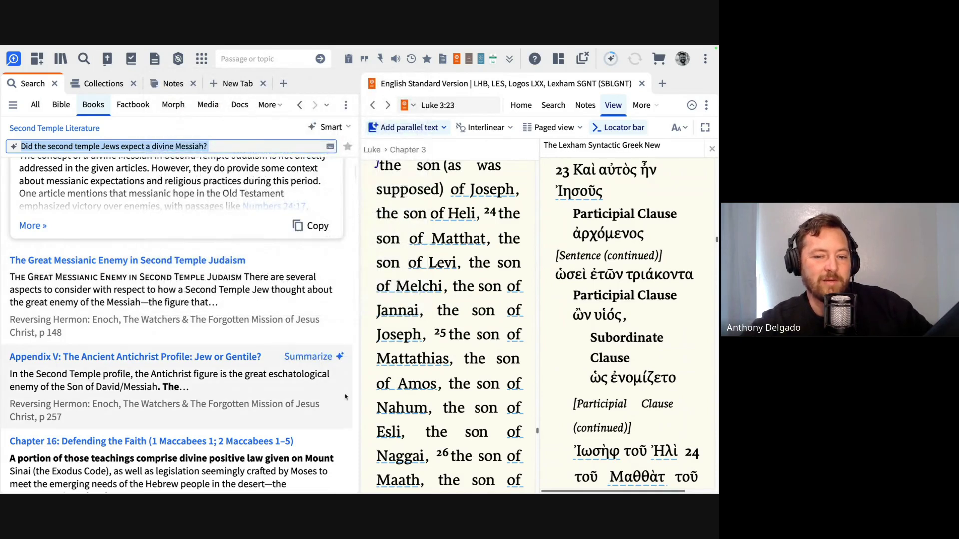
pyautogui.scroll(-3, 346, 399)
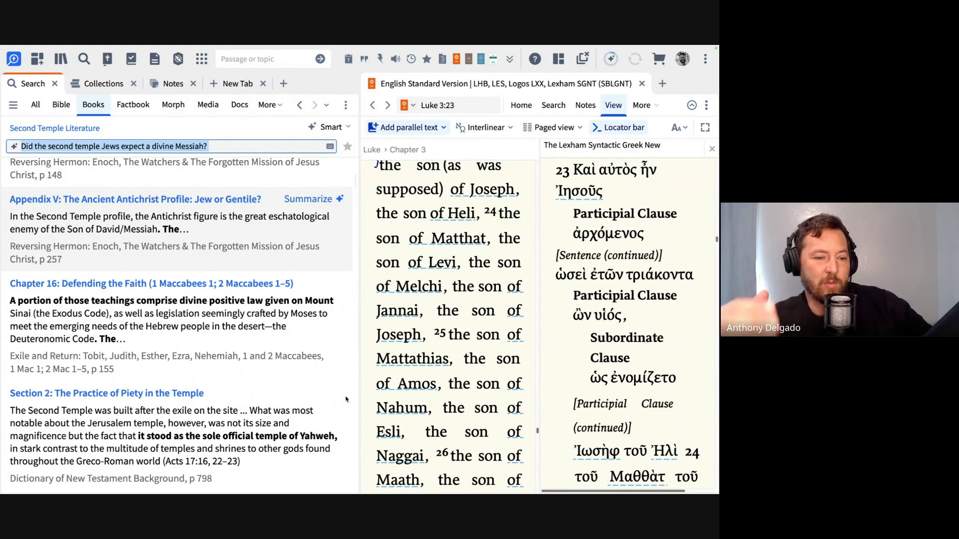
pyautogui.scroll(1, 346, 400)
pyautogui.scroll(-1, 200, 390)
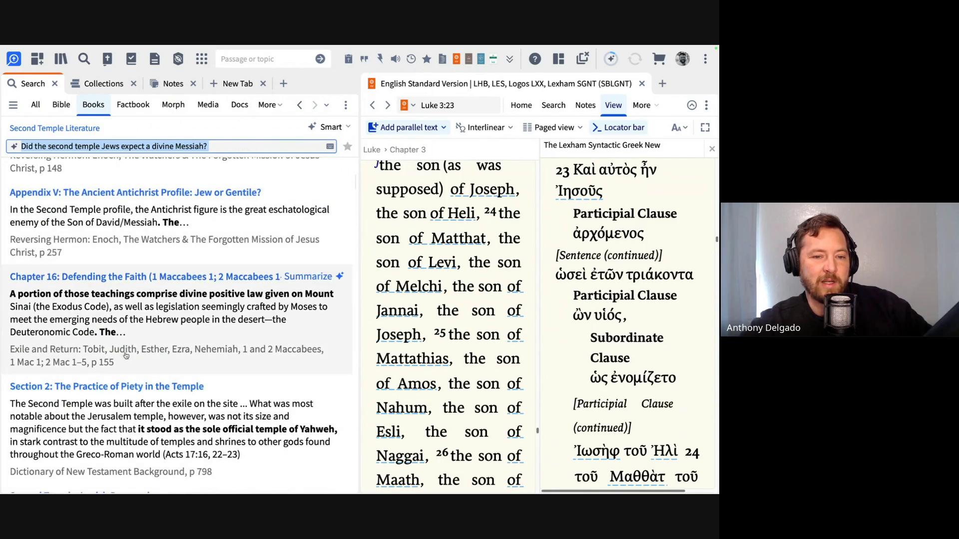
# - Generate a summary for the "Chapter 16: Defending the Faith" search result and view its full text
pyautogui.moveTo(127, 279)
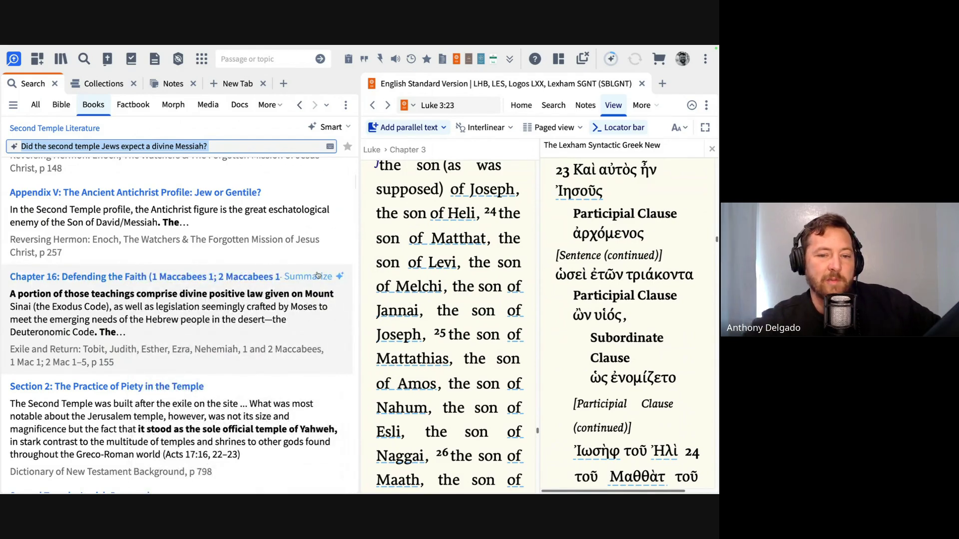
pyautogui.click(316, 280)
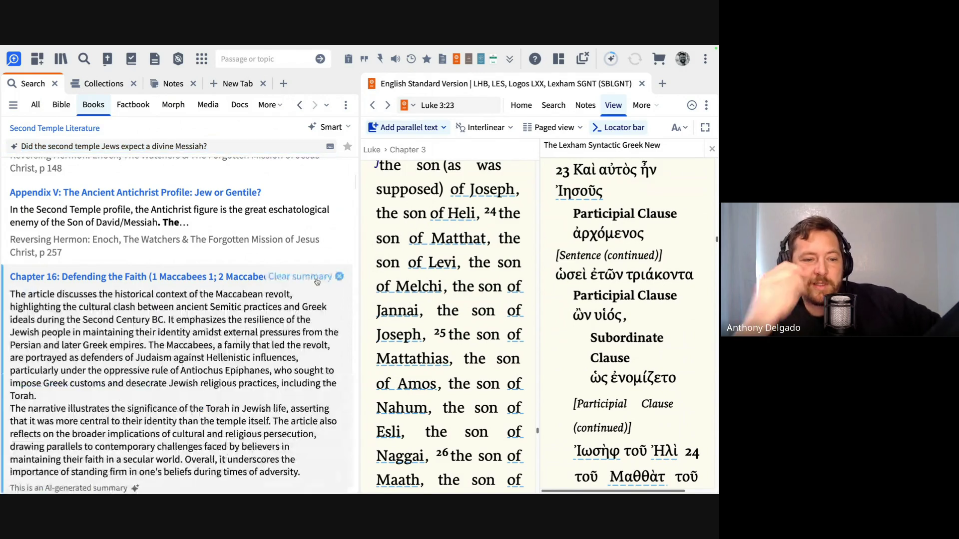
pyautogui.scroll(-2, 317, 281)
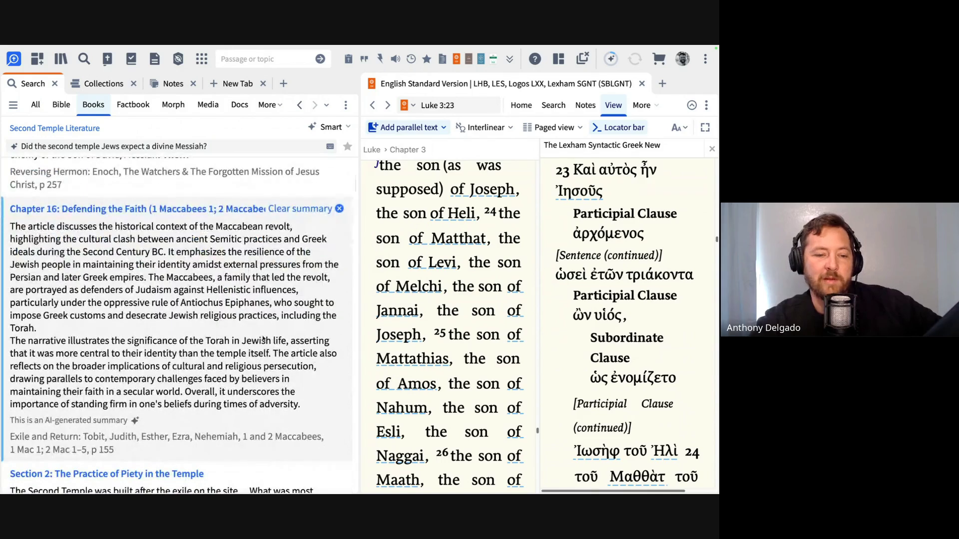
# - Copy the Chapter 16 summary text and paste it into the note as a bulleted list after the footnotes
pyautogui.moveTo(11, 227); pyautogui.dragTo(308, 405)
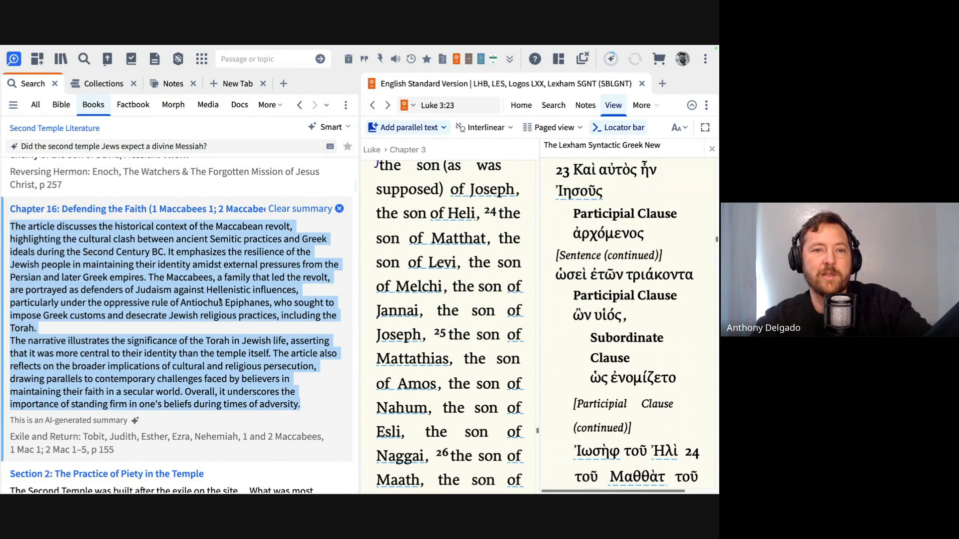
pyautogui.click(224, 84)
pyautogui.click(173, 84)
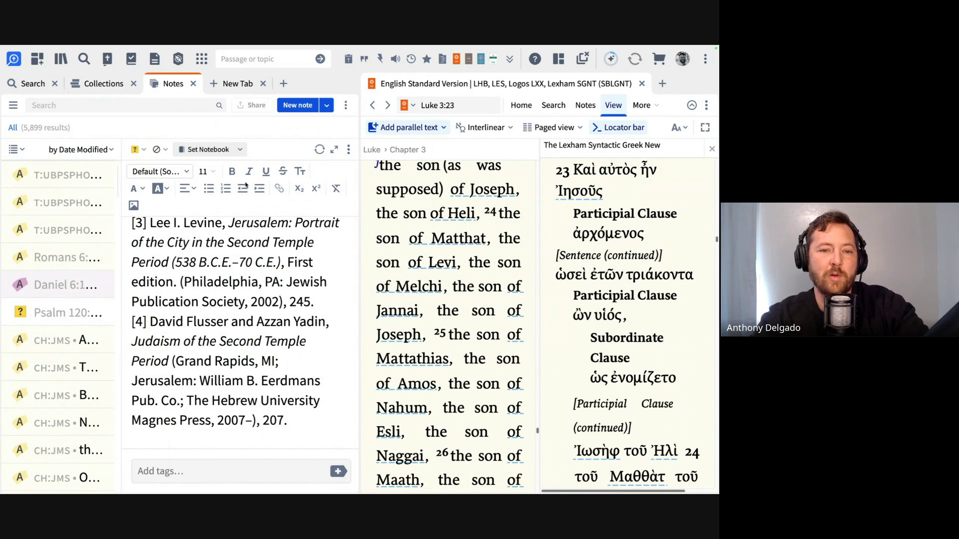
pyautogui.click(208, 188)
pyautogui.write("The narrative illustrates the significance of the Torah in Jewish life, asserting that it was more central to their identity than the temple itself. The article also reflects on the broader implications of cultural and religious persecution, drawing parallels to contemporary challenges faced by believers in maintaining their faith in a secular world. Overall, it underscores the importance of standing firm in one's beliefs during times of adversity.")
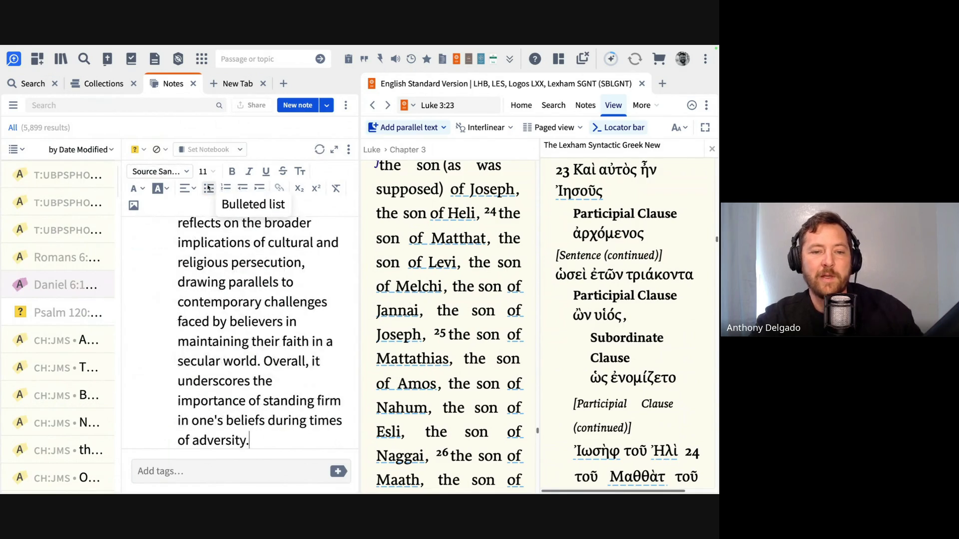
pyautogui.scroll(5, 255, 305)
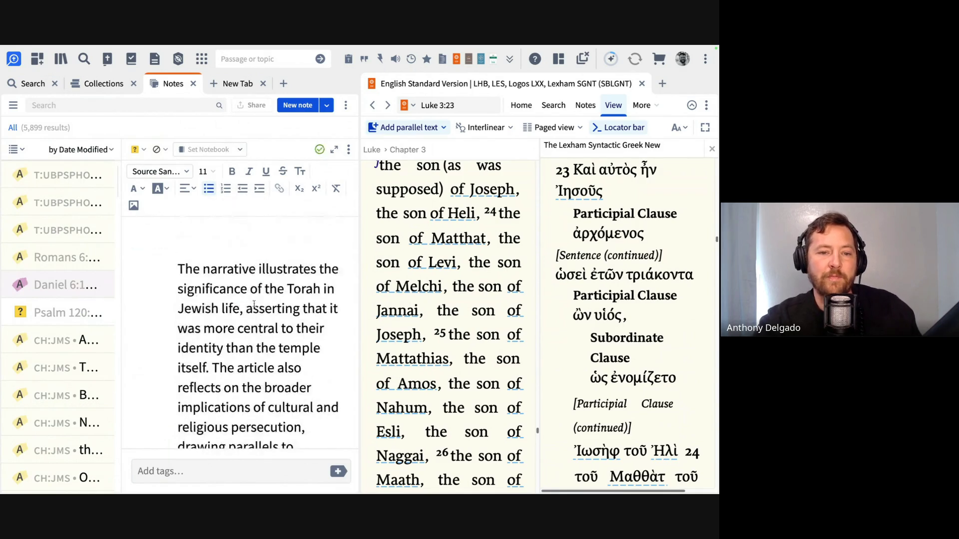
# - Open the "Chapter 16: Defending the Faith" article from the search results and read around its highlighted passage
pyautogui.click(102, 85)
pyautogui.click(33, 84)
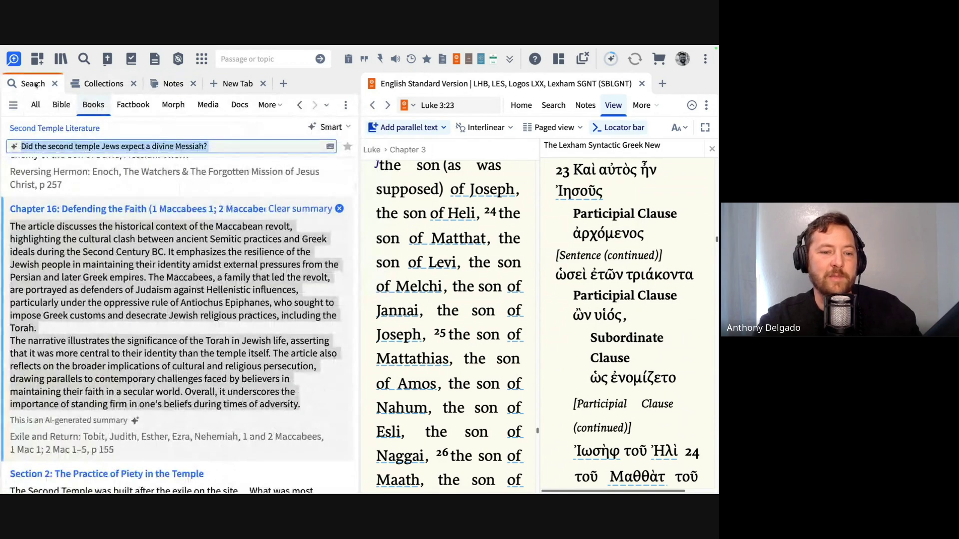
pyautogui.click(121, 209)
pyautogui.scroll(1, 582, 246)
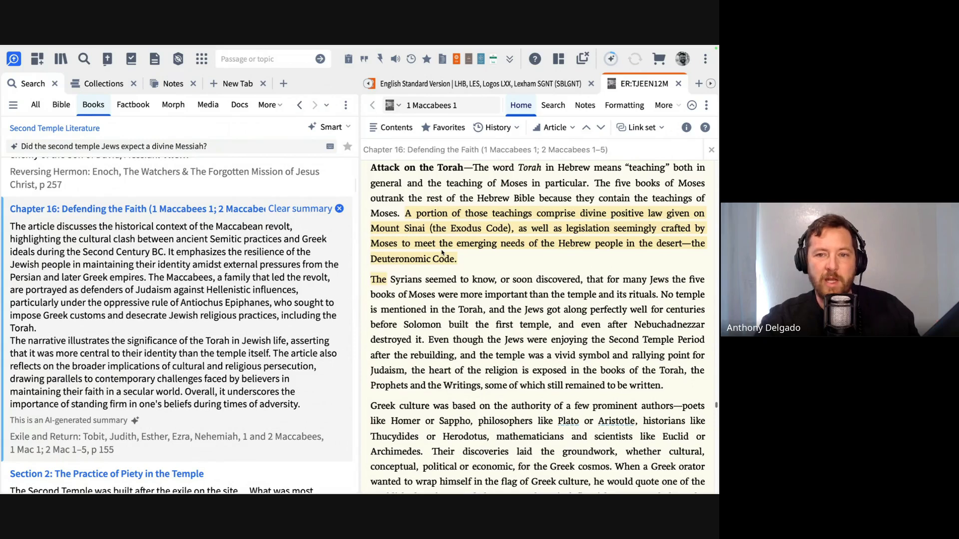
pyautogui.scroll(2, 442, 253)
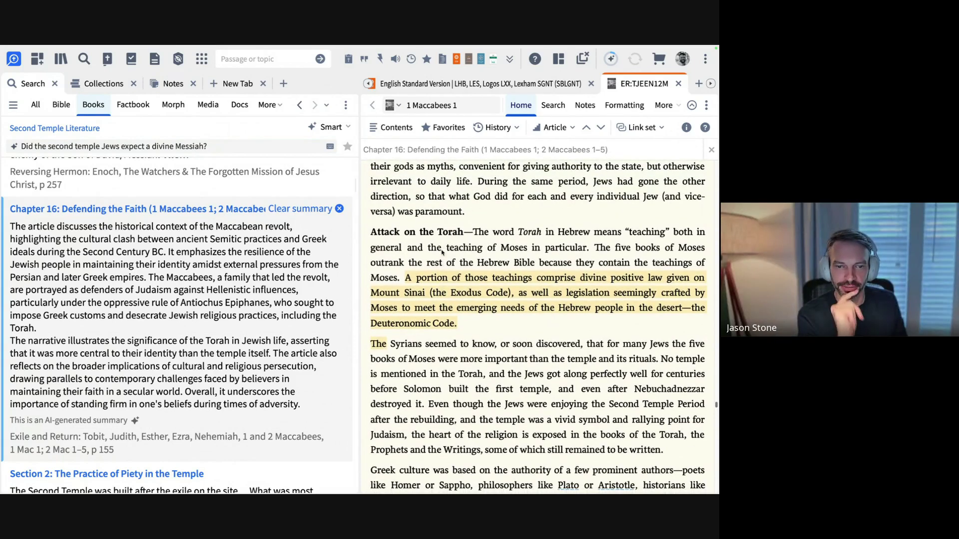
pyautogui.scroll(-1, 442, 253)
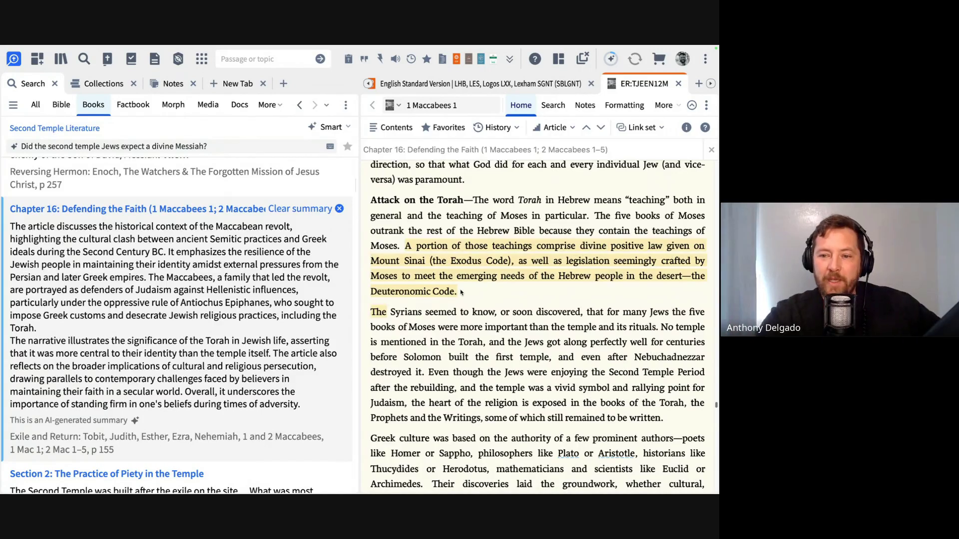
# - Open the "Section 2: The Practice of Piety in the Temple" result in the Dictionary of New Testament Background and view the passage
pyautogui.scroll(-1, 173, 419)
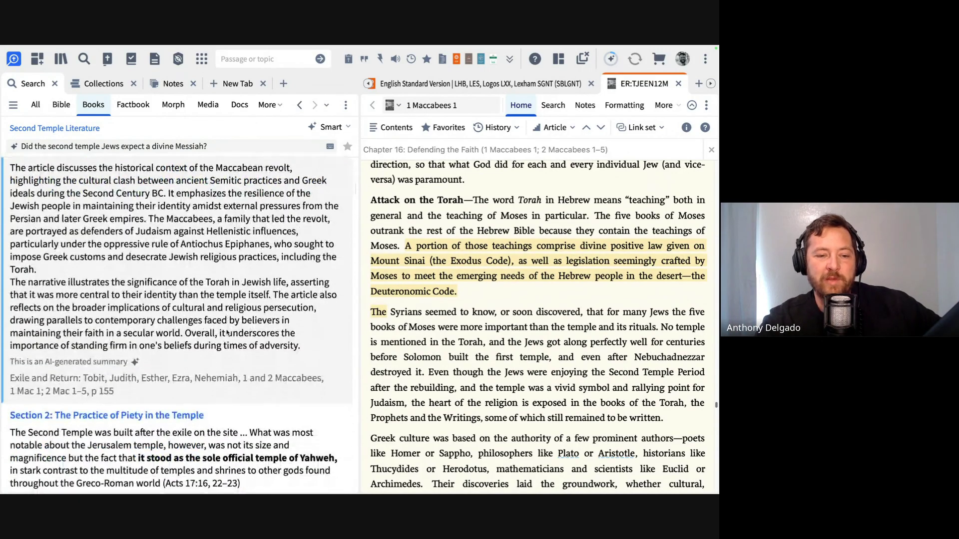
pyautogui.click(174, 418)
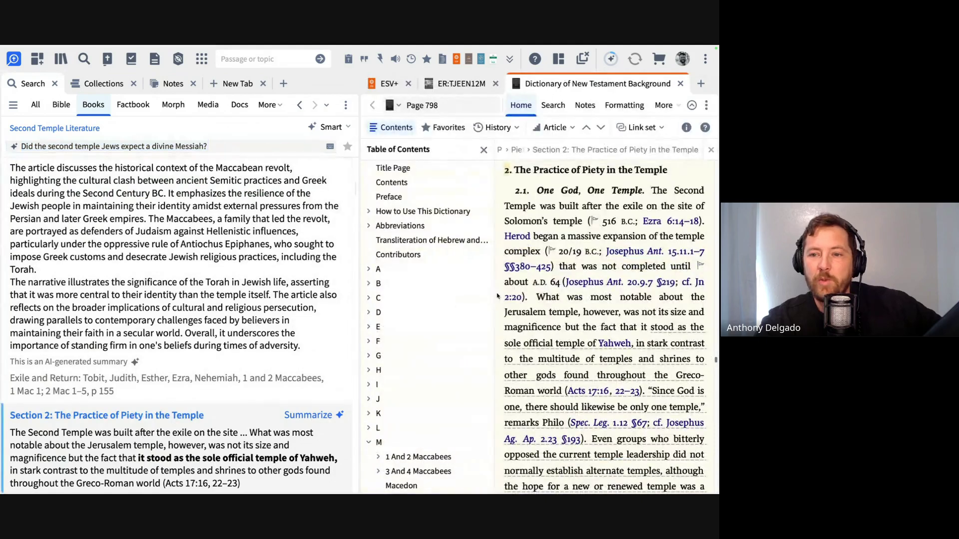
pyautogui.scroll(1, 542, 241)
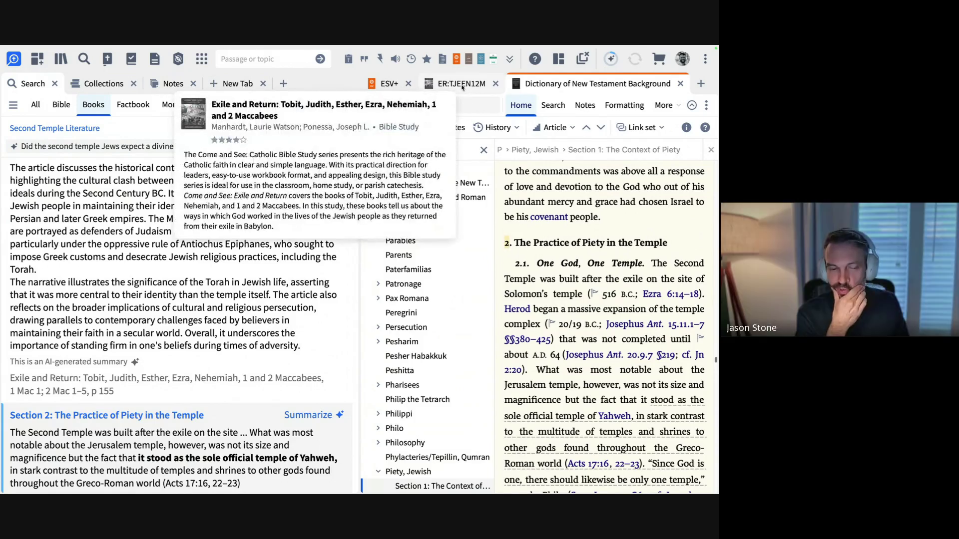
# - Switch back to the Exile and Return book and look through further results in the search list
pyautogui.scroll(-3, 218, 395)
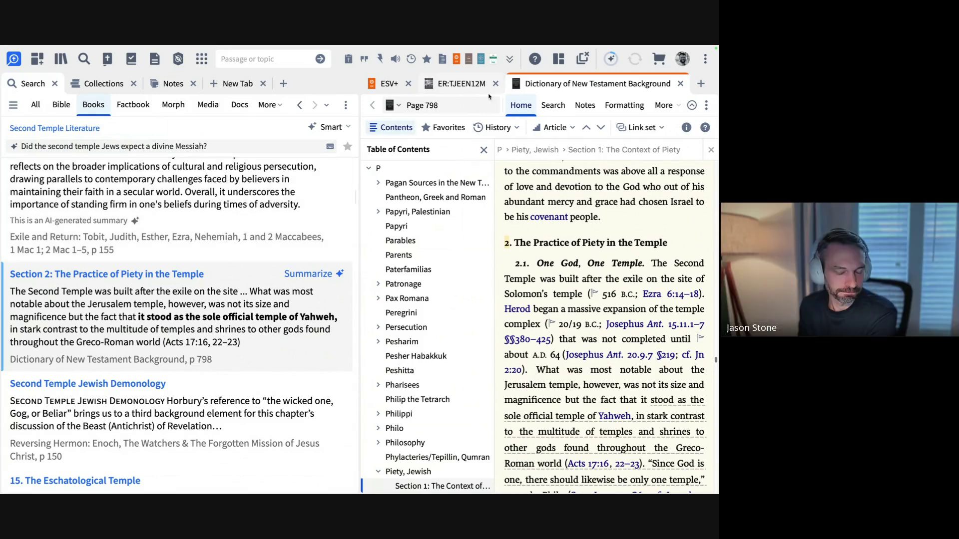
pyautogui.click(457, 88)
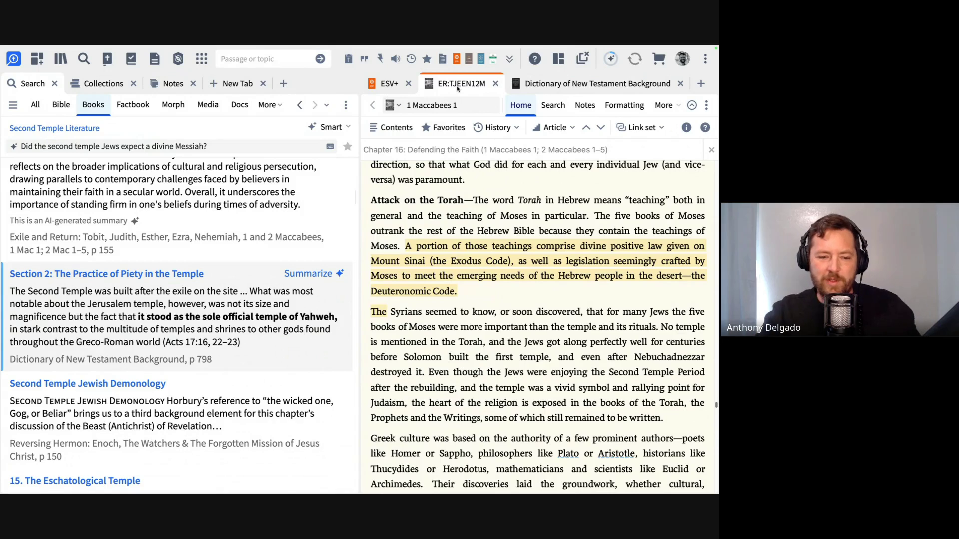
pyautogui.scroll(-2, 126, 454)
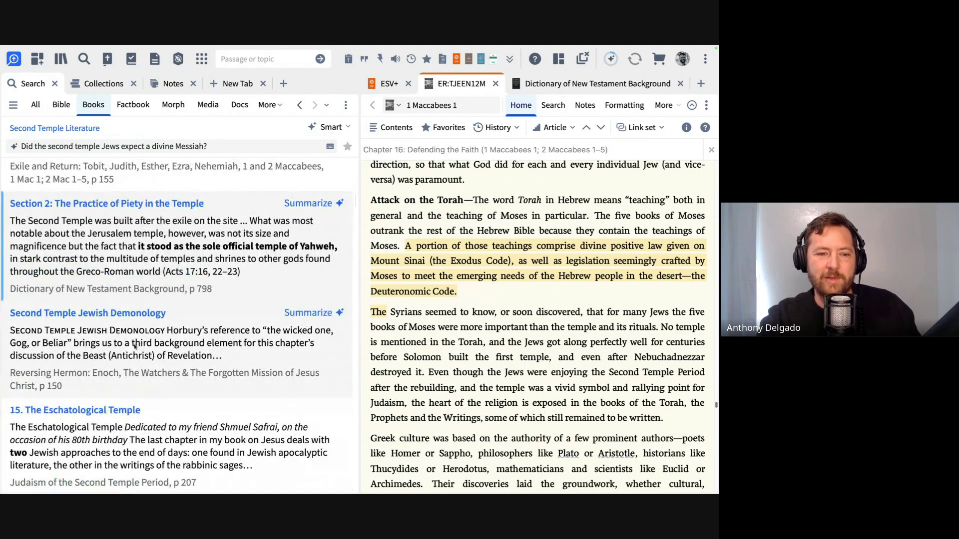
# - Open the "15. The Eschatological Temple" result in Judaism of the Second Temple Period, checking it against the open Exile and Return book
pyautogui.click(110, 410)
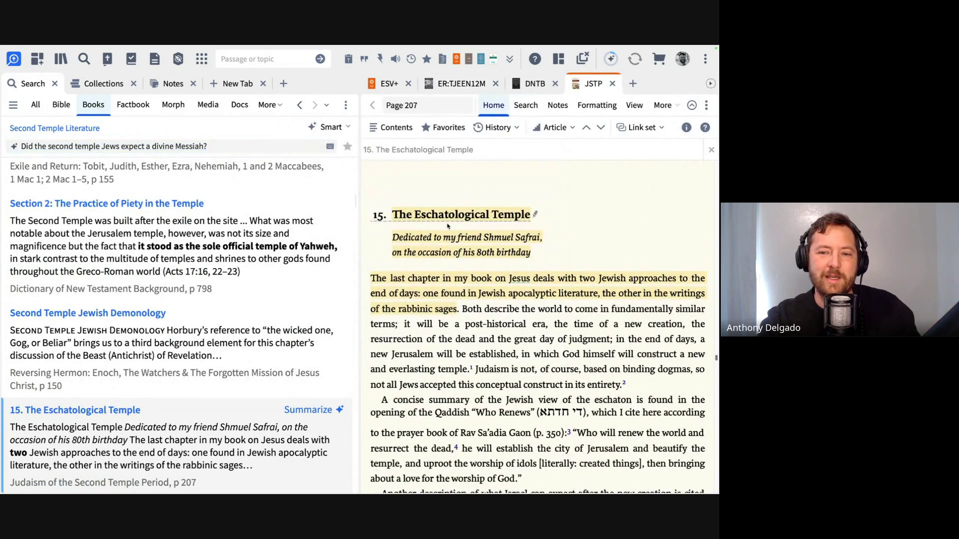
pyautogui.click(461, 82)
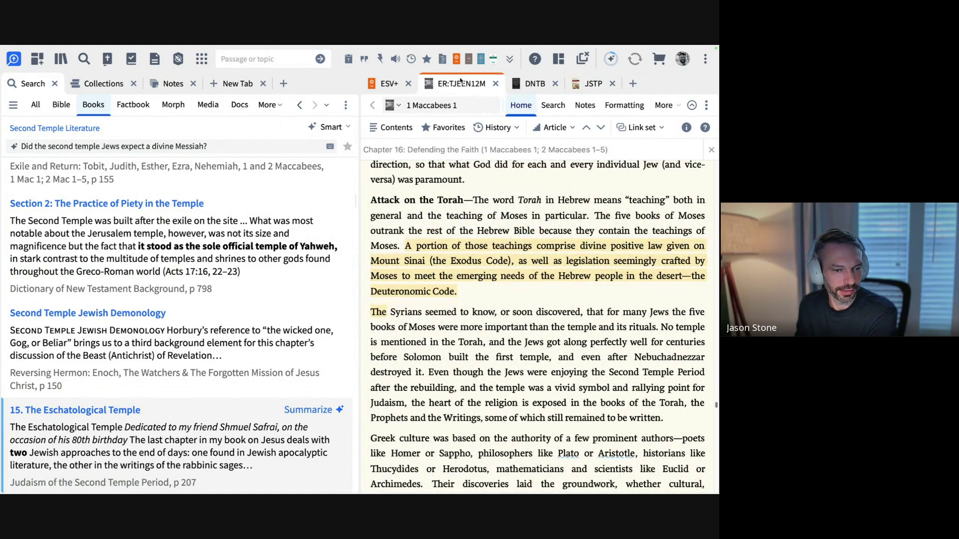
pyautogui.click(593, 85)
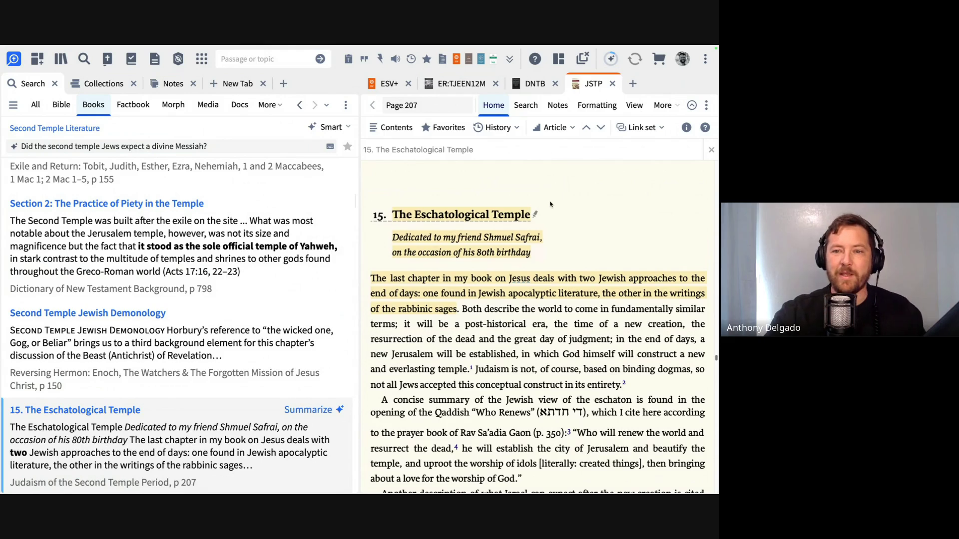
# - Go back to the Exile and Return book and read Chapter 16 from its "Defending the Faith" heading through the "Jews and Persians" section
pyautogui.click(459, 83)
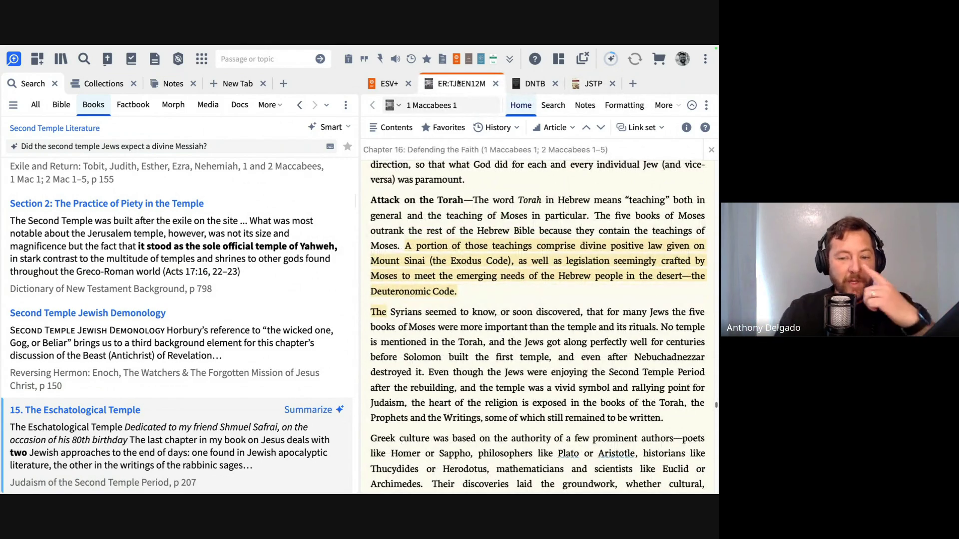
pyautogui.scroll(10, 476, 168)
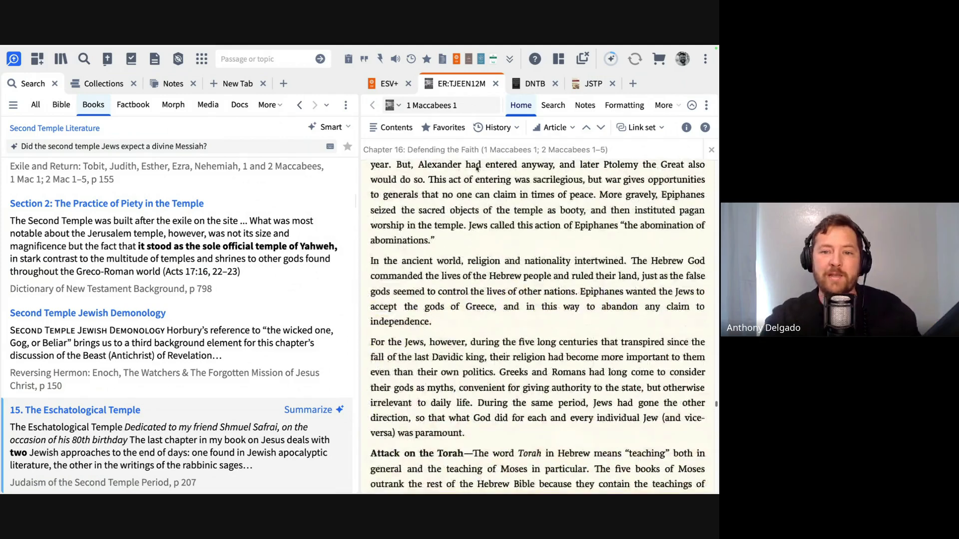
pyautogui.scroll(10, 476, 168)
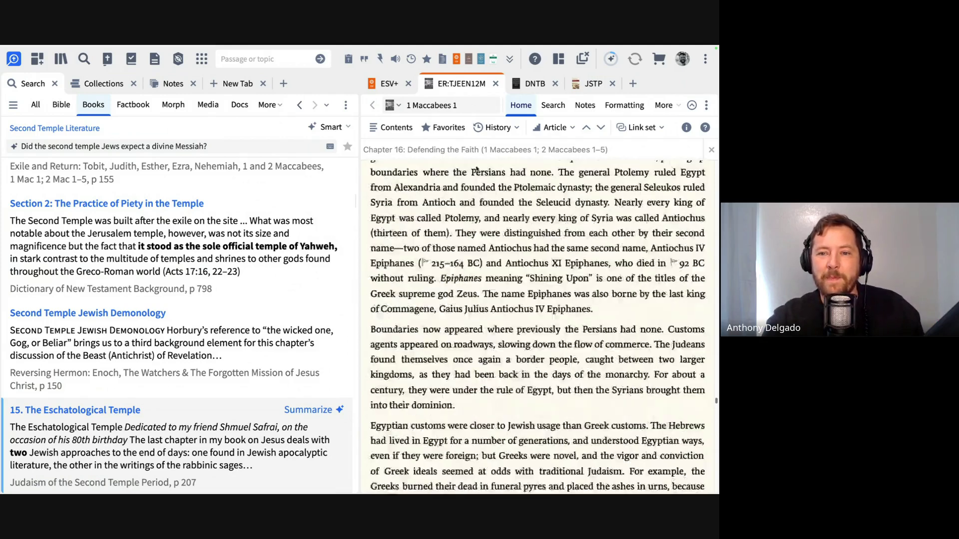
pyautogui.scroll(10, 476, 169)
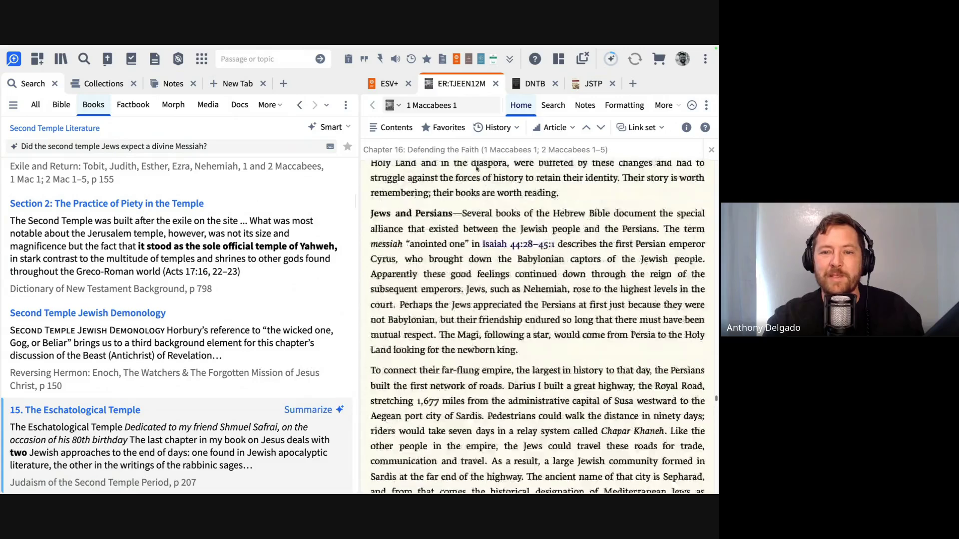
pyautogui.scroll(6, 477, 170)
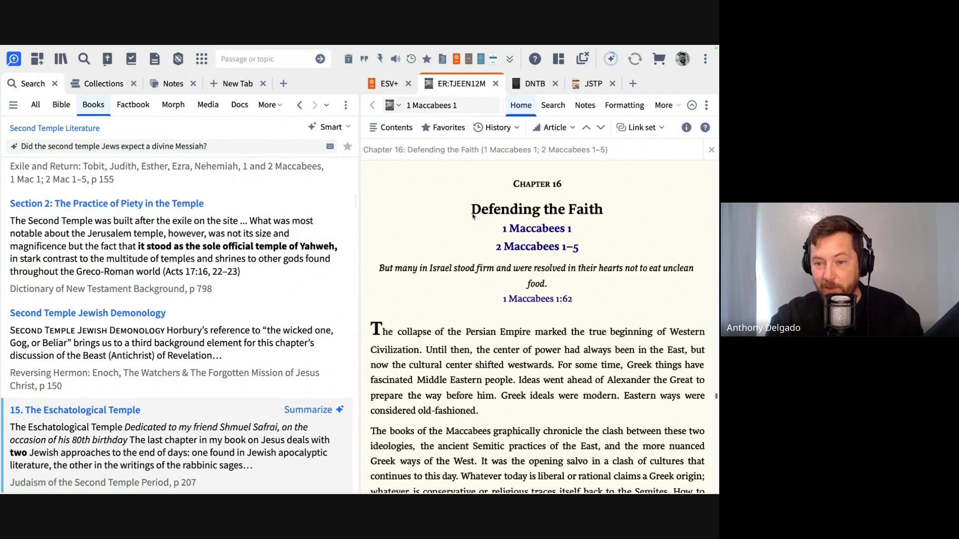
pyautogui.scroll(-1, 473, 216)
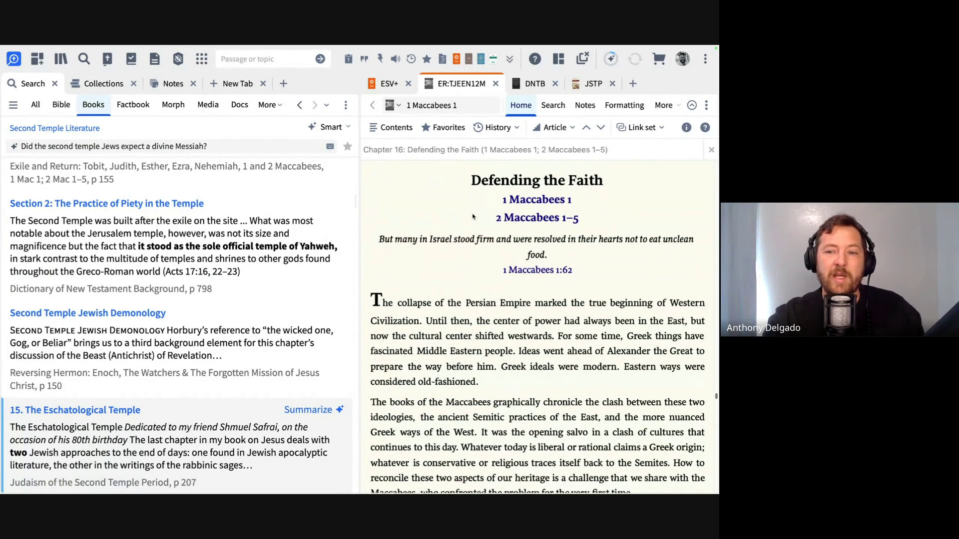
pyautogui.scroll(1, 473, 216)
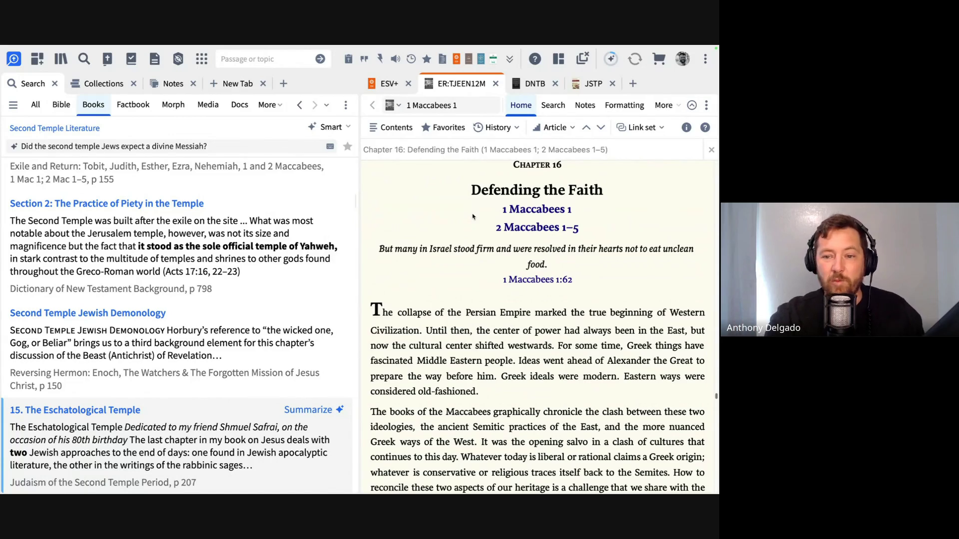
pyautogui.scroll(-5, 473, 216)
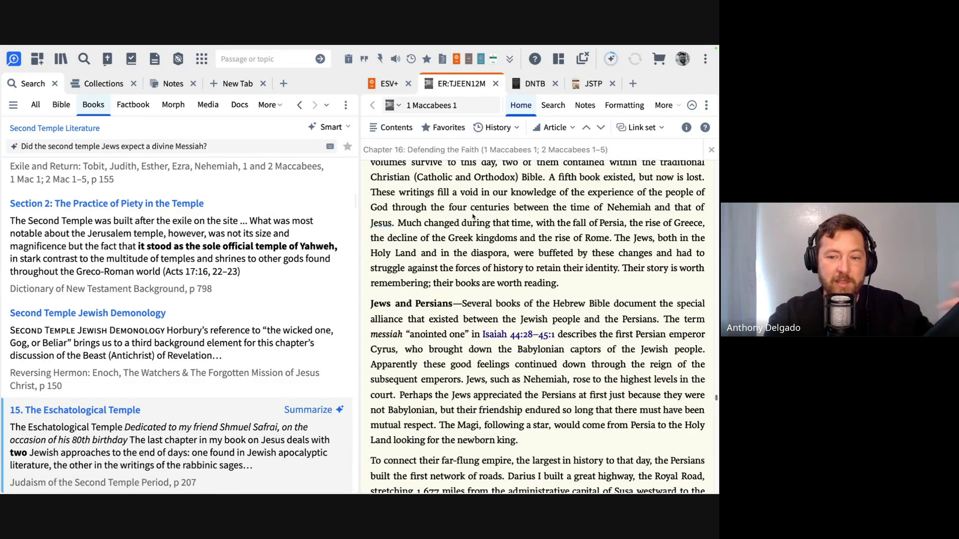
pyautogui.scroll(-5, 473, 216)
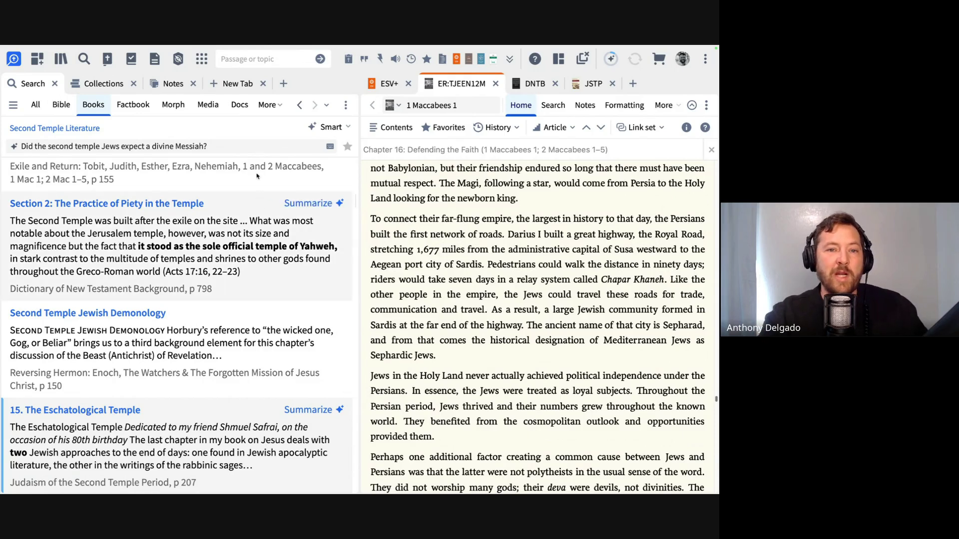
# - View the summary saved in the note and return to the search question about the second temple Jews
pyautogui.click(170, 84)
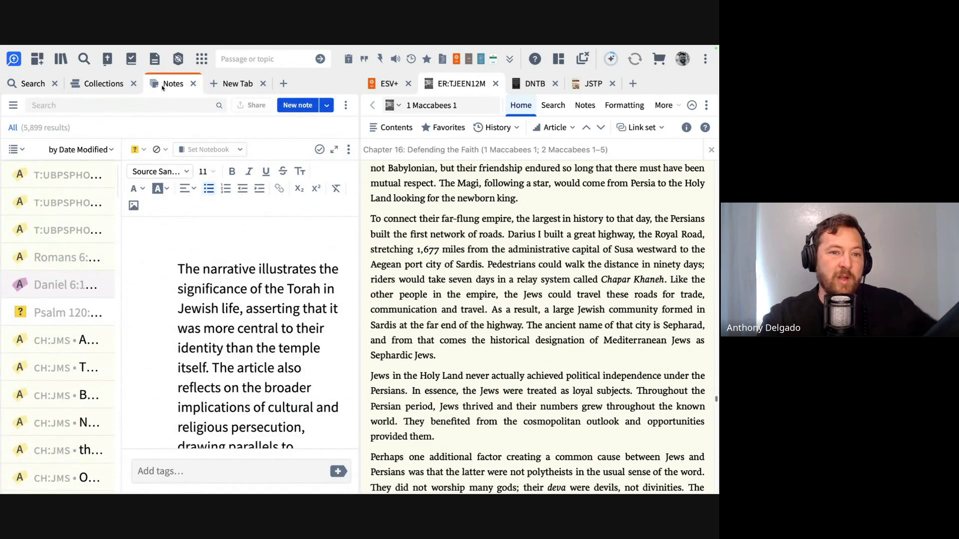
pyautogui.click(38, 83)
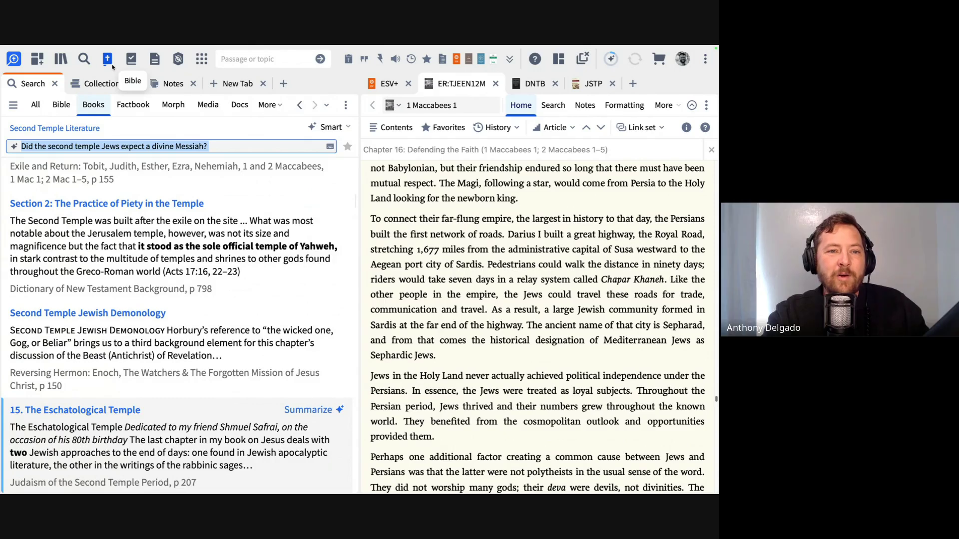
pyautogui.click(217, 144)
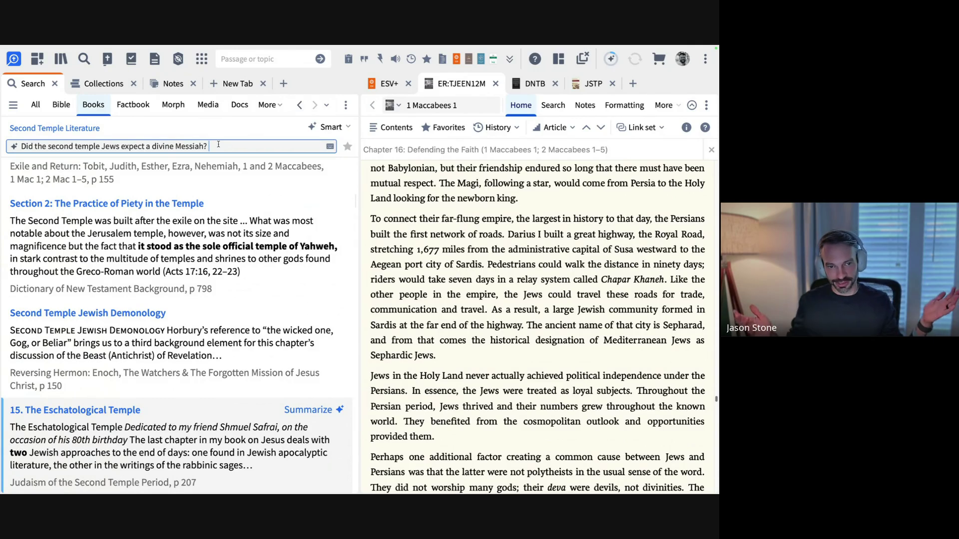
# - Review the books in the Second Temple Literature collection, previewing A Commentary on the Holy Scriptures: Apocrypha and Old Testament XV: Apocrypha
pyautogui.click(119, 86)
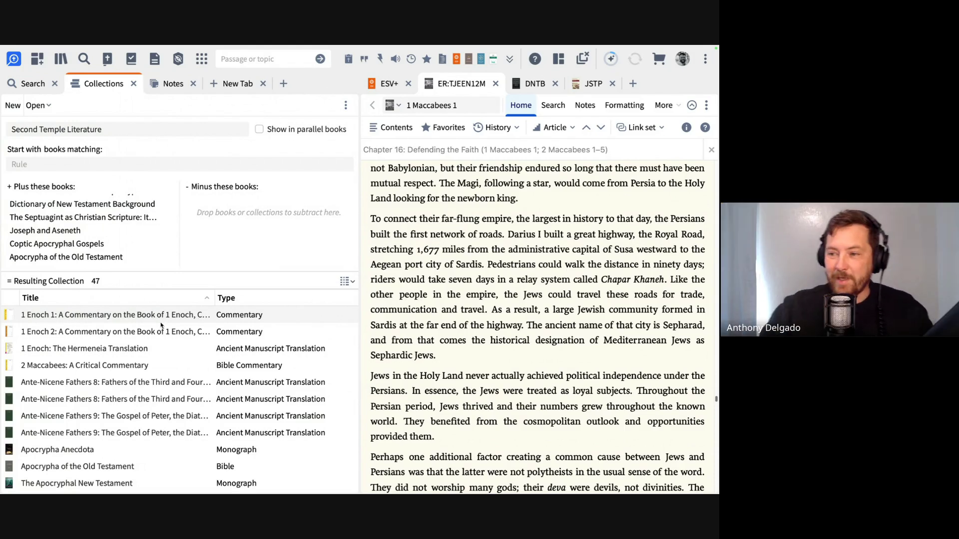
pyautogui.scroll(-1, 161, 325)
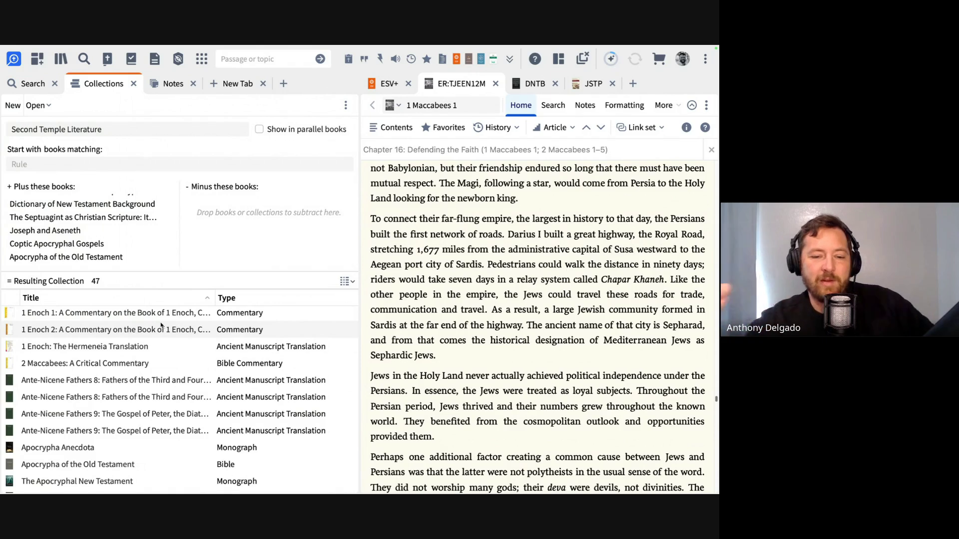
pyautogui.scroll(-5, 148, 408)
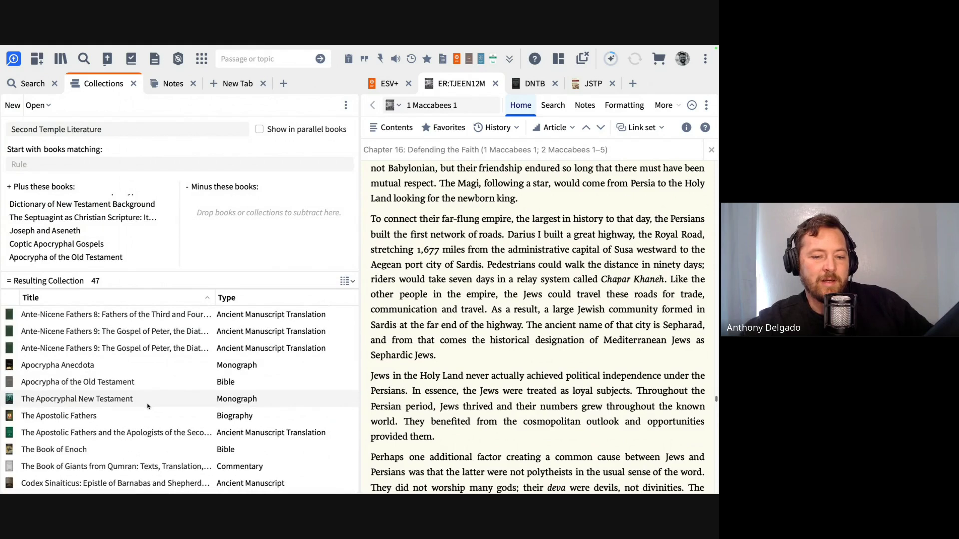
pyautogui.scroll(-5, 148, 406)
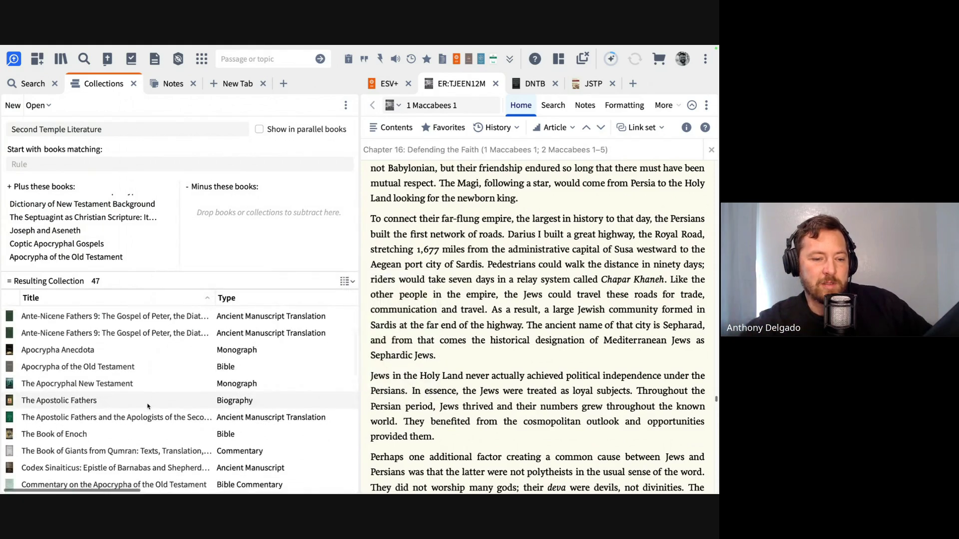
pyautogui.scroll(-1, 148, 406)
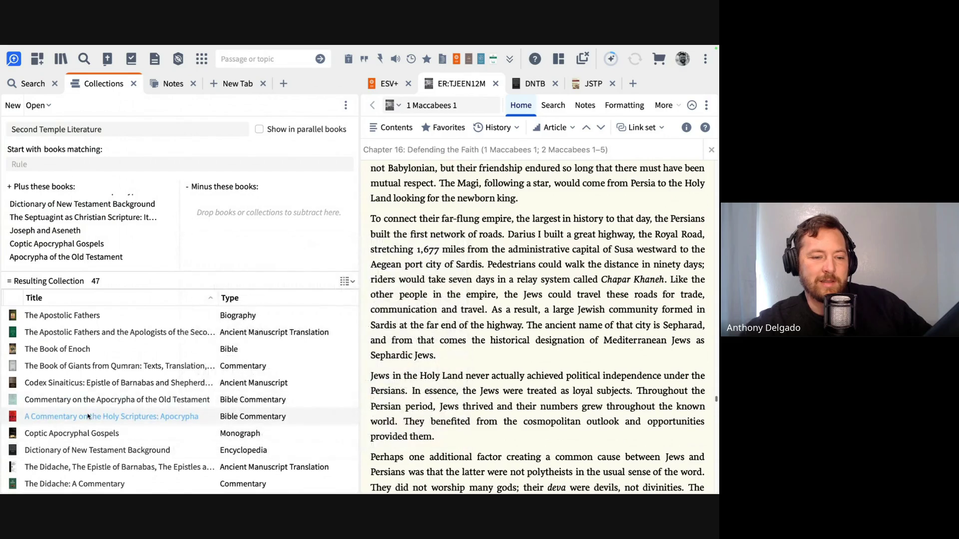
pyautogui.moveTo(88, 417)
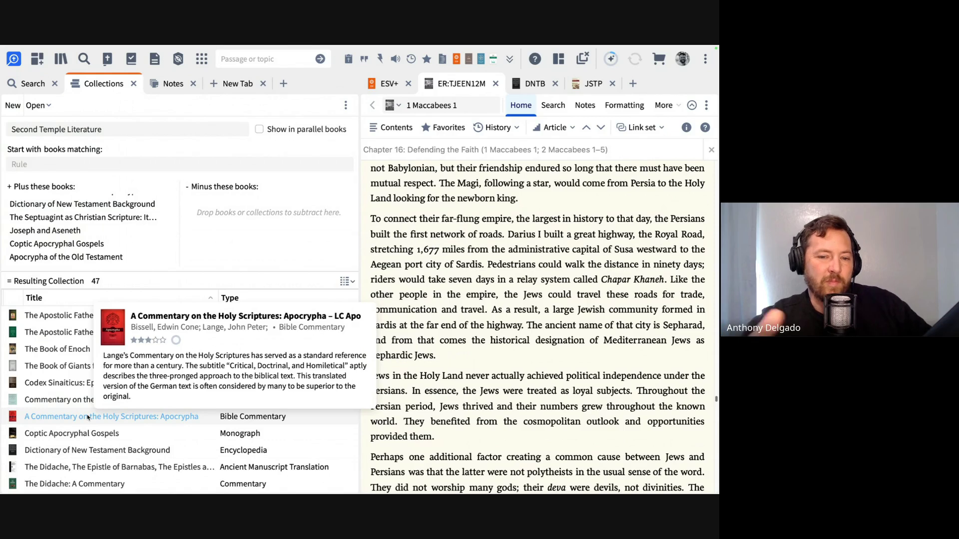
pyautogui.scroll(-2, 87, 418)
pyautogui.scroll(-4, 88, 418)
pyautogui.scroll(-5, 87, 418)
pyautogui.scroll(-8, 87, 418)
pyautogui.scroll(-5, 88, 418)
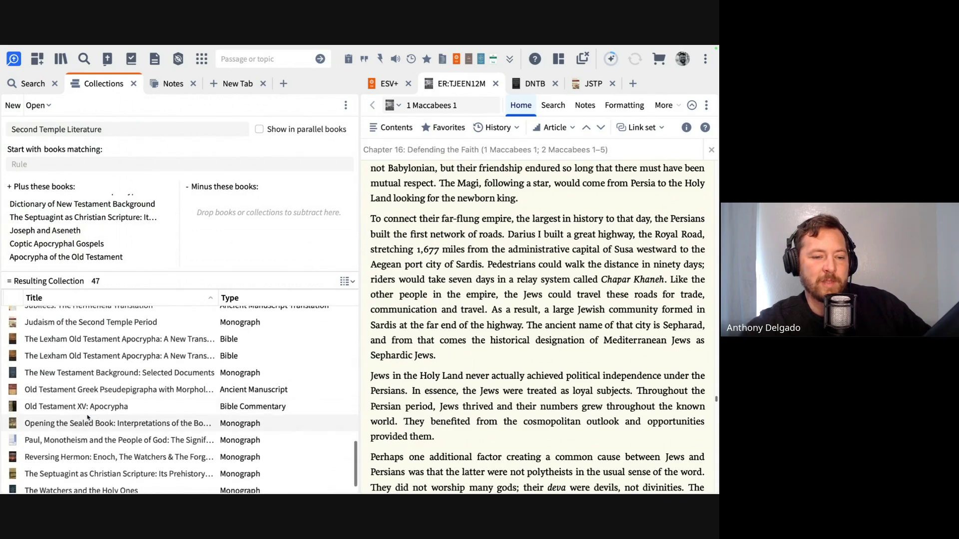
pyautogui.scroll(-1, 88, 417)
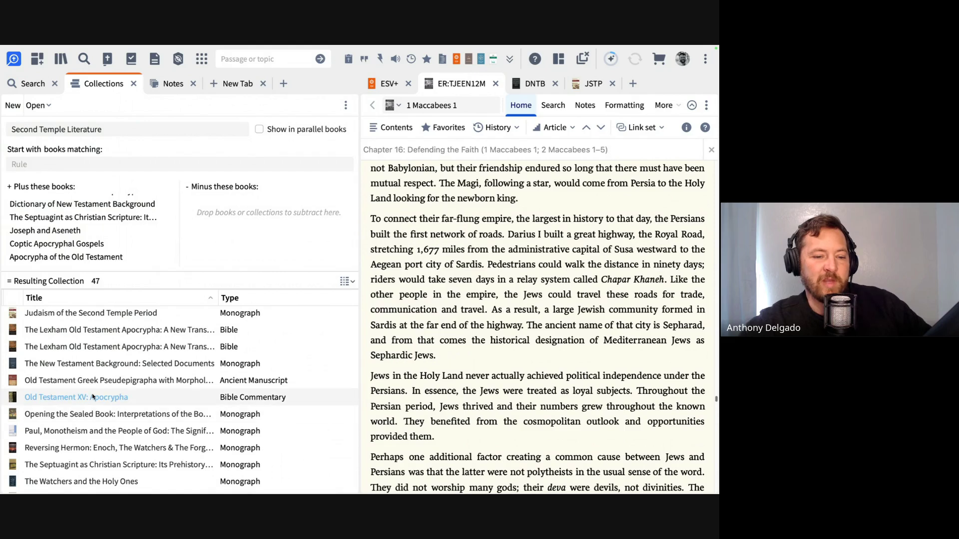
pyautogui.moveTo(93, 397)
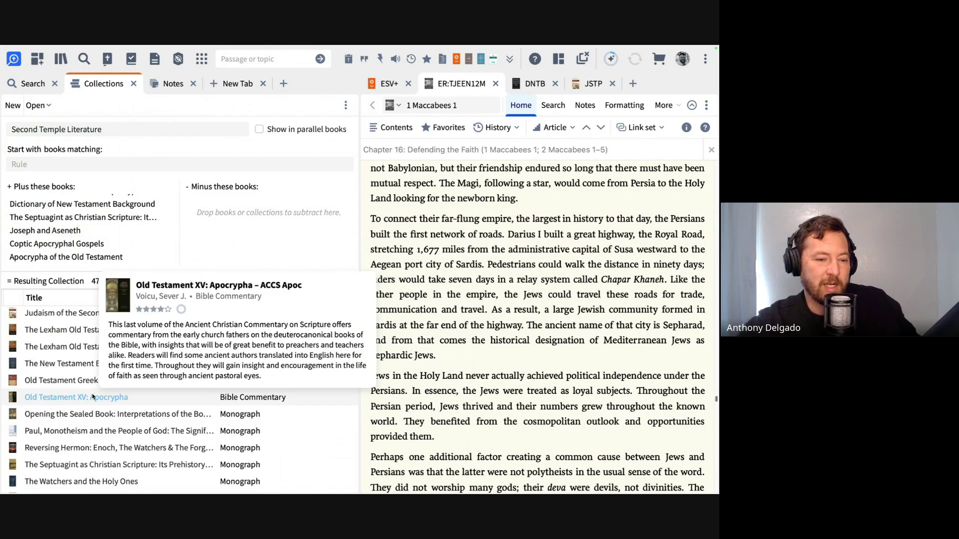
pyautogui.scroll(-1, 140, 468)
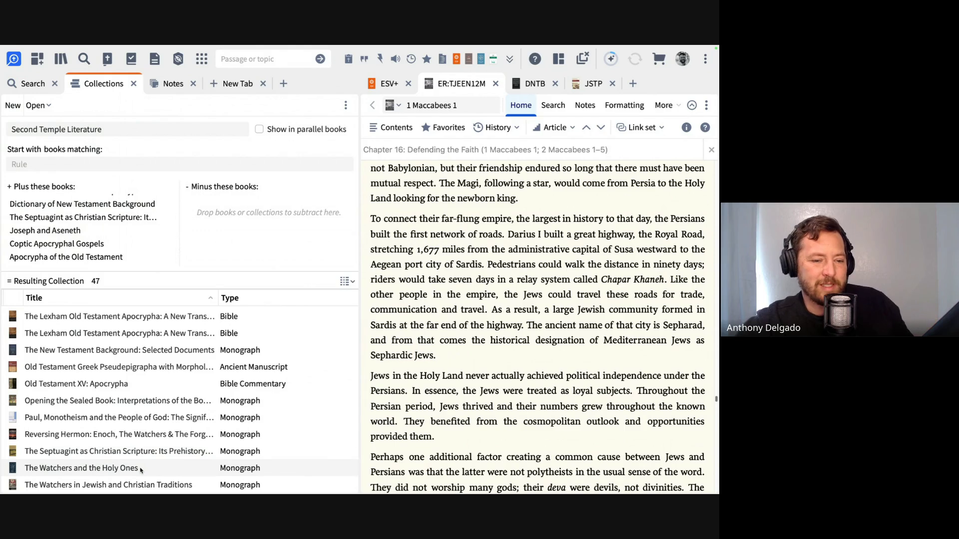
pyautogui.moveTo(140, 470)
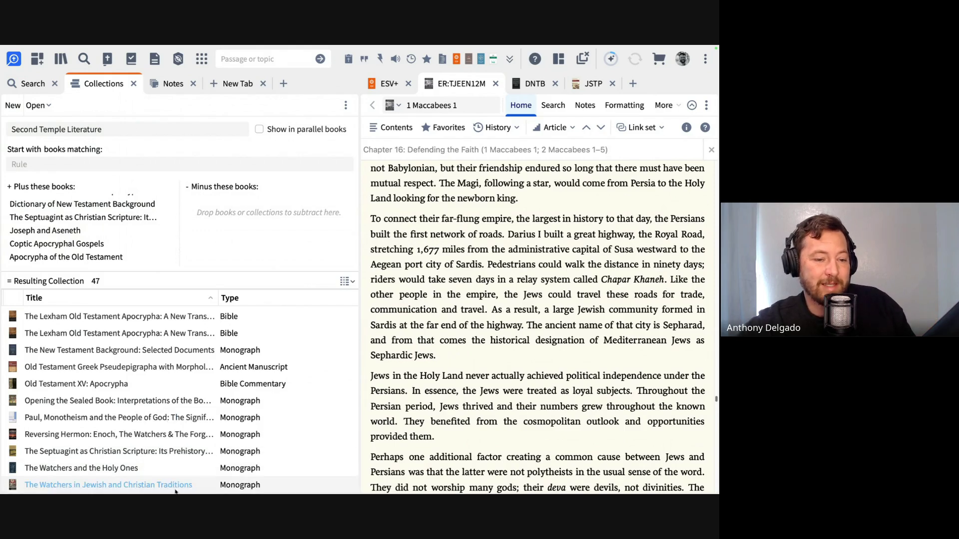
pyautogui.moveTo(175, 492)
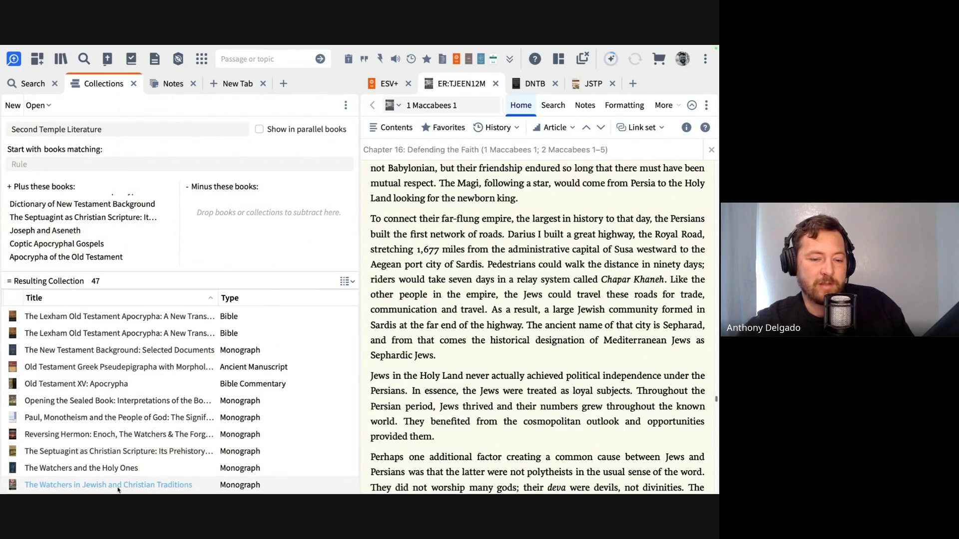
pyautogui.scroll(3, 118, 490)
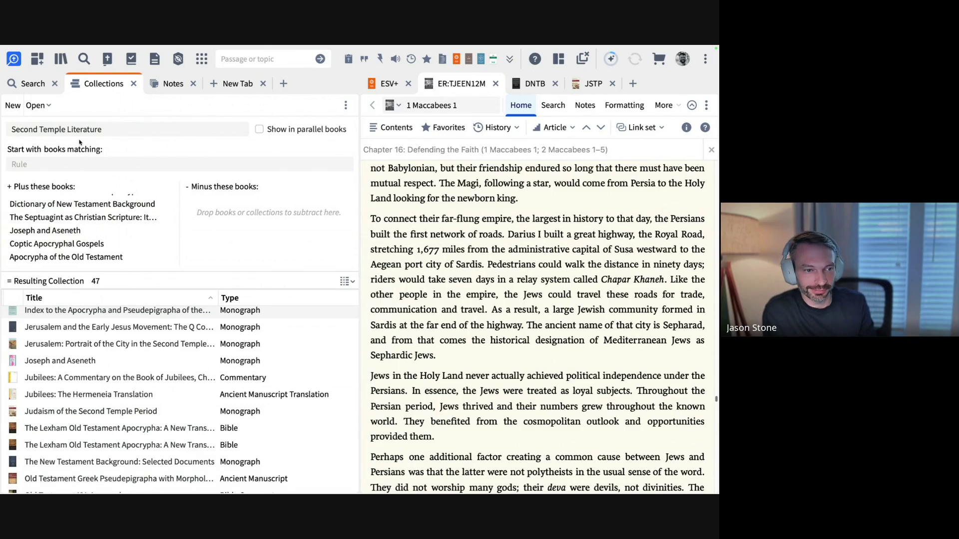
# - Browse the saved collections and open the Church Fathers collection to view its rule and books
pyautogui.click(49, 106)
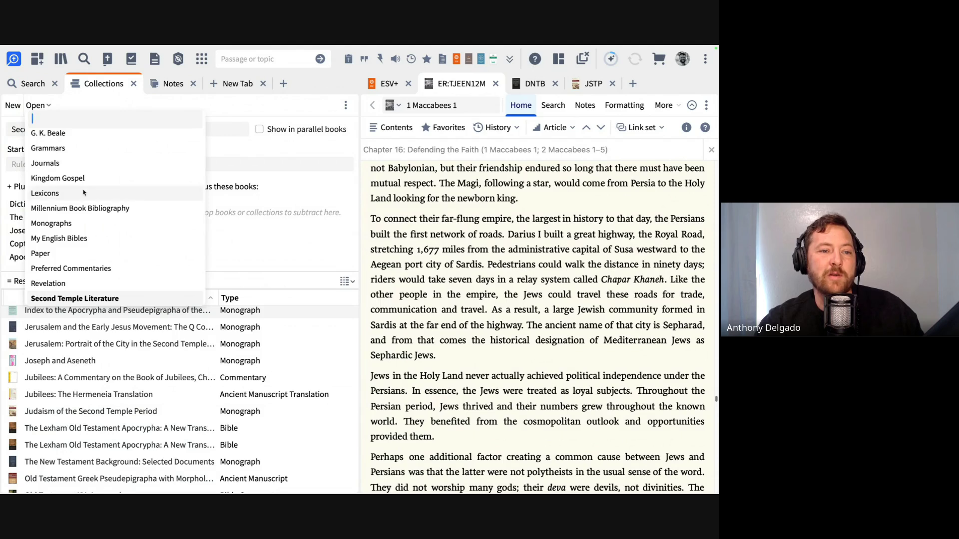
pyautogui.scroll(-3, 80, 191)
pyautogui.scroll(5, 83, 192)
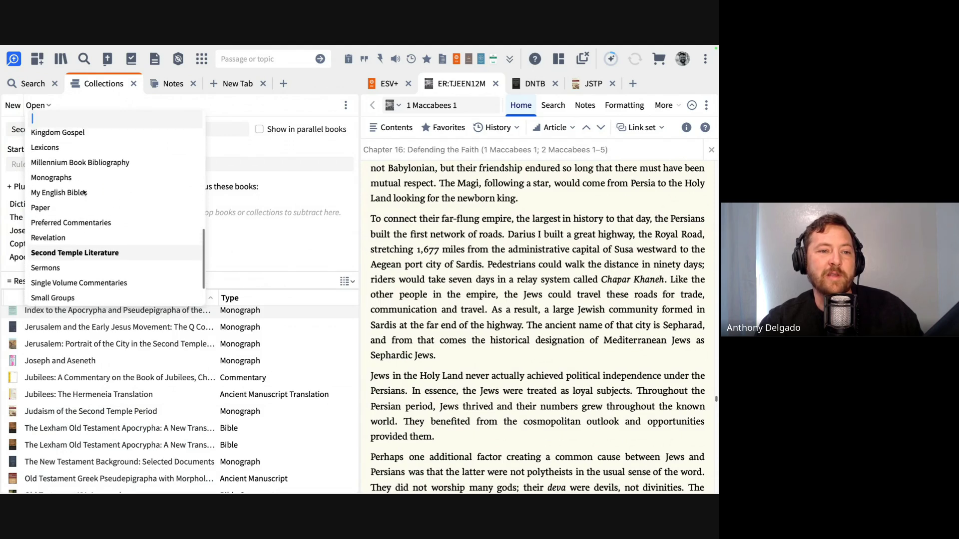
pyautogui.scroll(4, 84, 192)
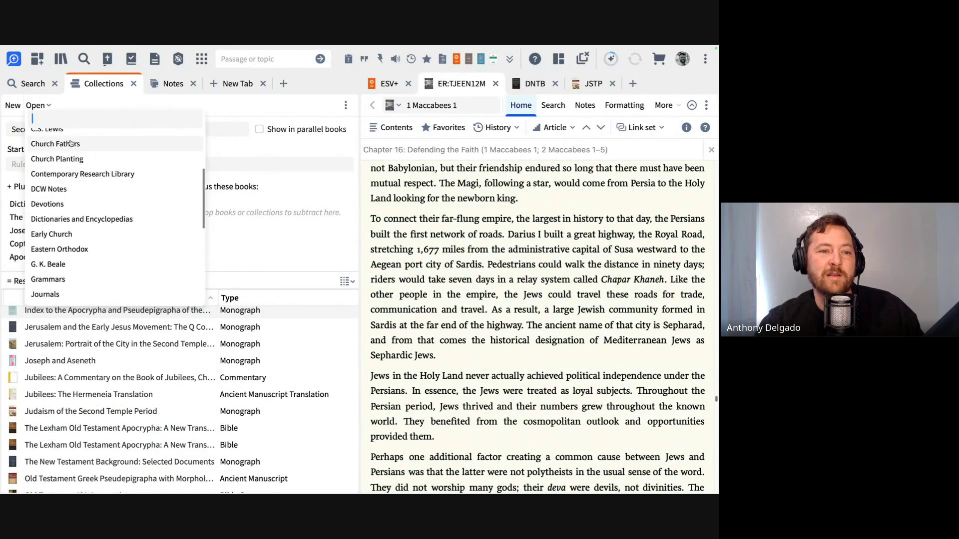
pyautogui.click(71, 144)
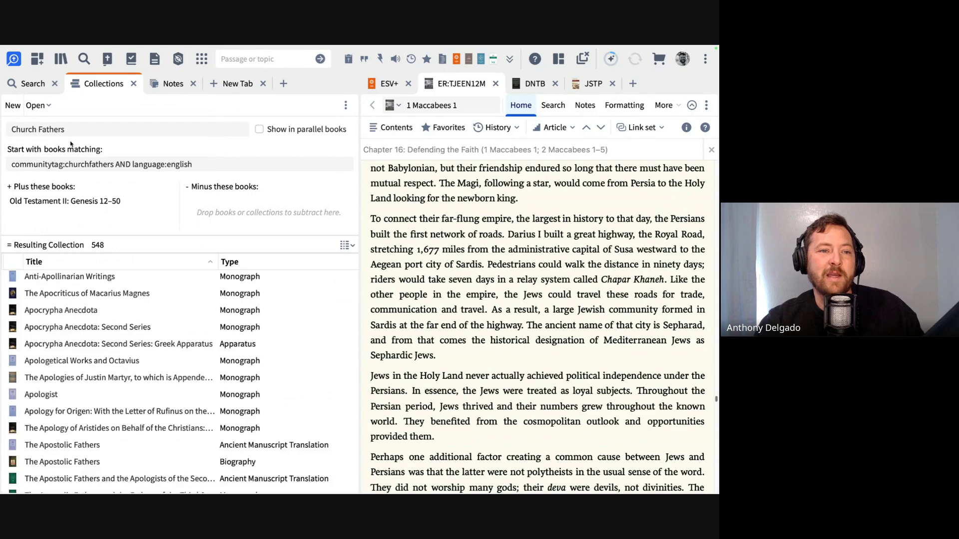
pyautogui.scroll(-1, 41, 192)
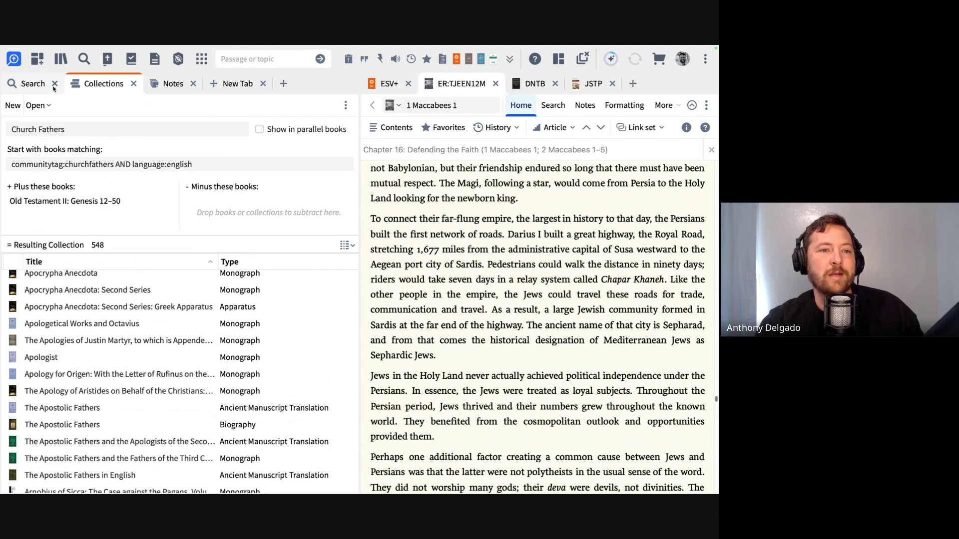
# - Change the book search scope from Second Temple Literature to the Church Fathers collection
pyautogui.click(32, 84)
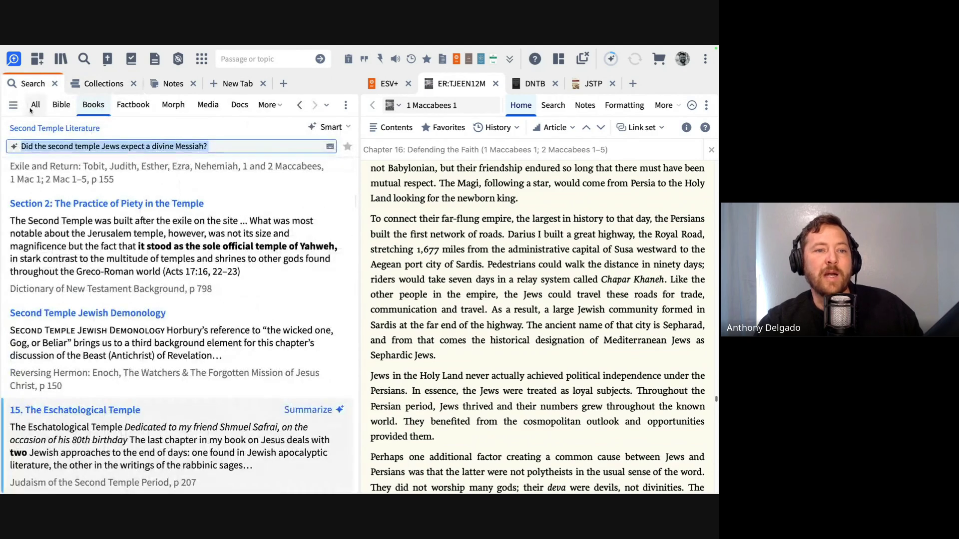
pyautogui.click(80, 128)
pyautogui.scroll(-3, 67, 158)
pyautogui.click(64, 298)
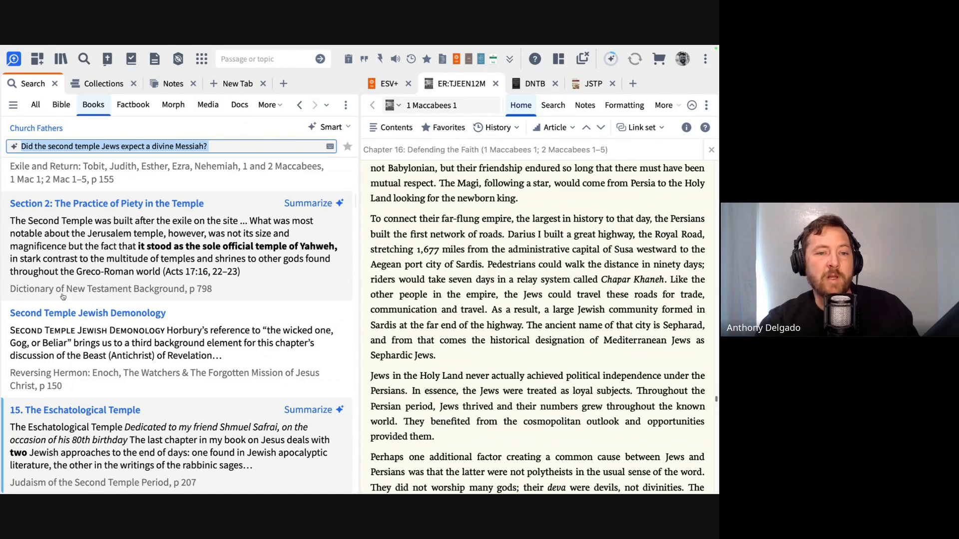
# - Search the Church Fathers collection for "Did the second temple Jews expect a divine Messiah?"
pyautogui.click(220, 144)
pyautogui.press('Return')
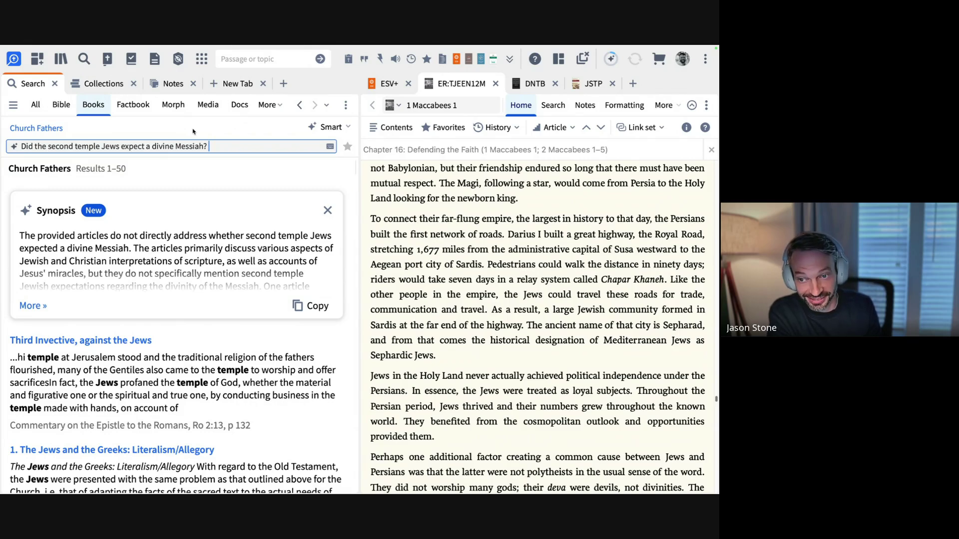
# - Share the Church Fathers collection by making the document public
pyautogui.click(96, 86)
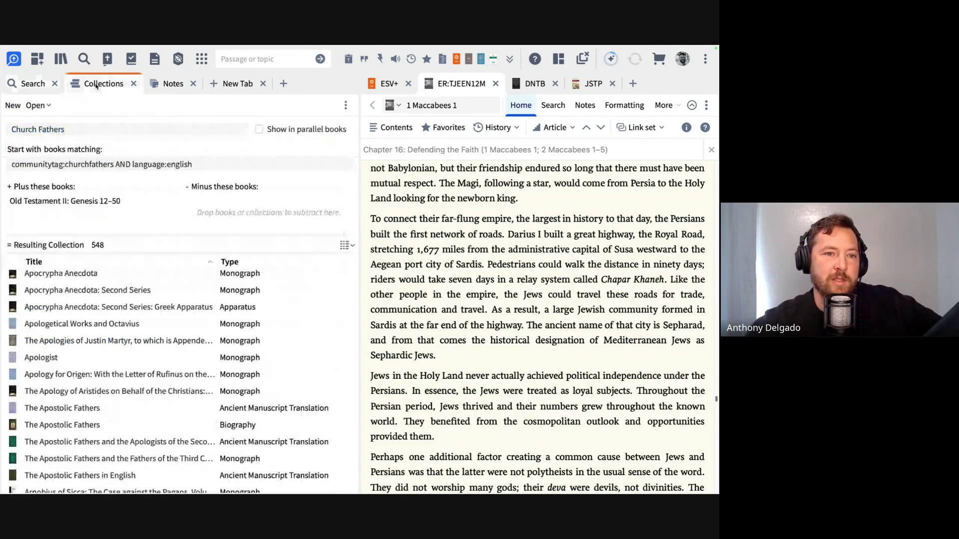
pyautogui.click(345, 105)
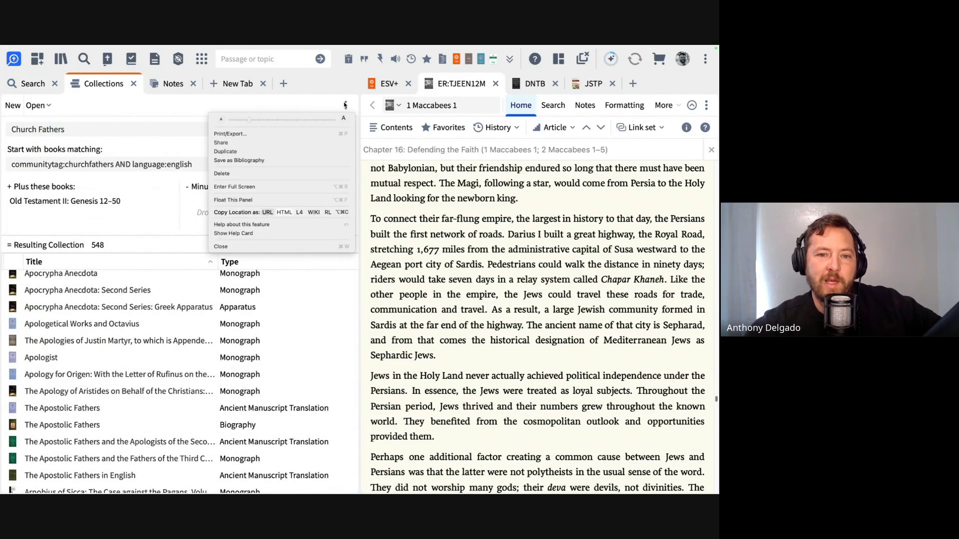
pyautogui.click(285, 142)
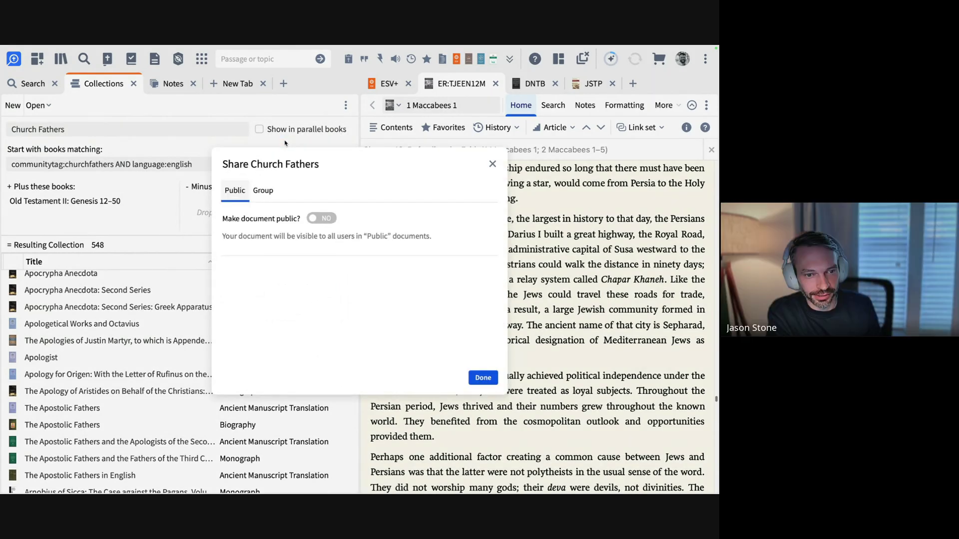
pyautogui.click(328, 219)
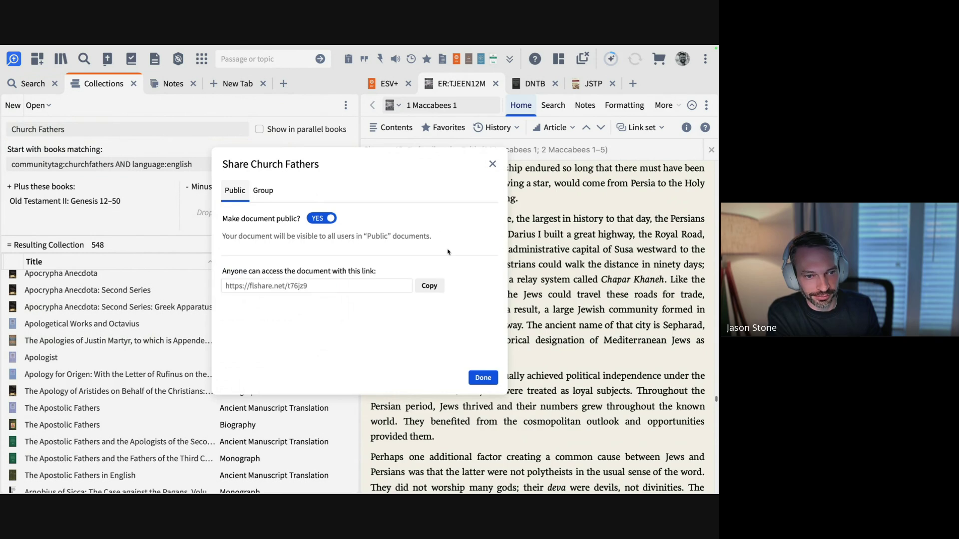
pyautogui.click(481, 377)
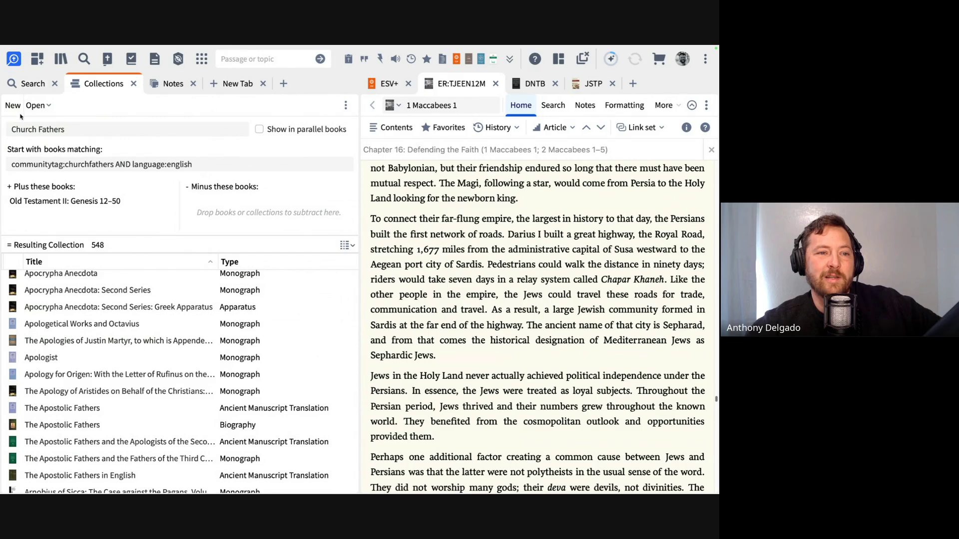
# - Look through the saved collections, and filter the public documents to the Resource Collection type
pyautogui.click(39, 106)
pyautogui.scroll(-5, 64, 174)
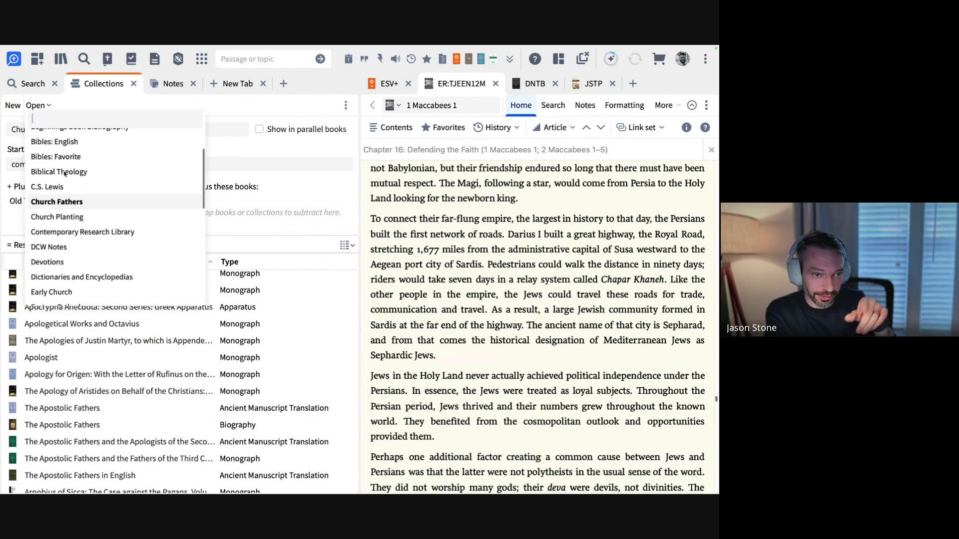
pyautogui.scroll(-3, 64, 174)
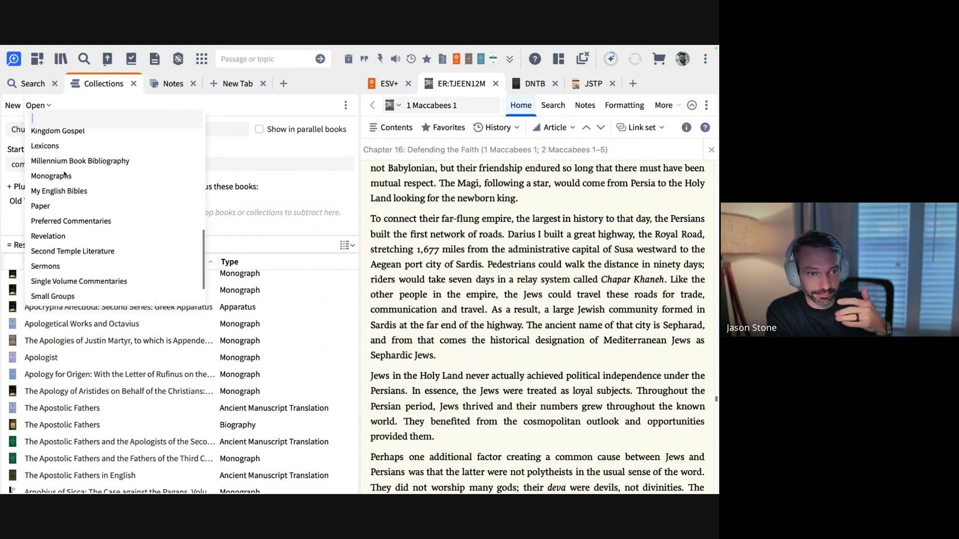
pyautogui.click(155, 61)
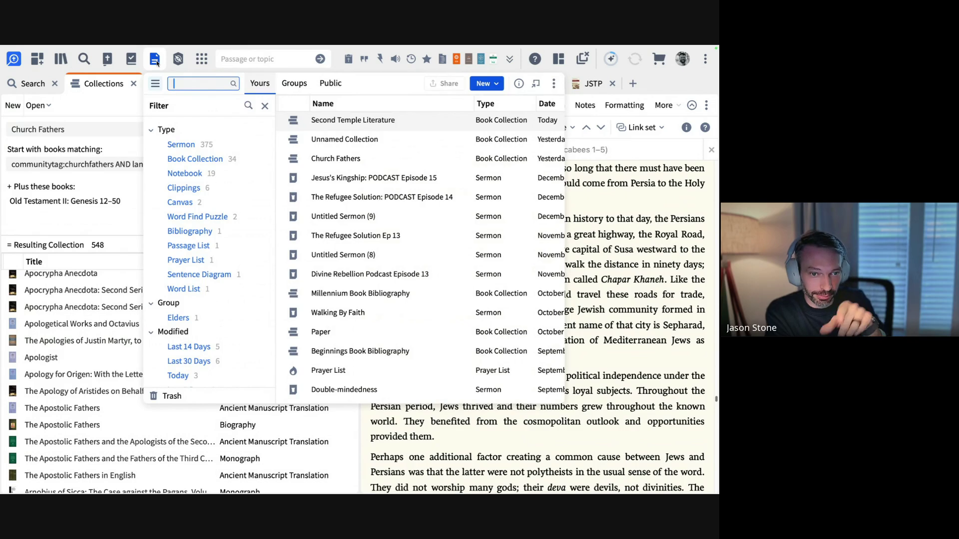
pyautogui.click(330, 83)
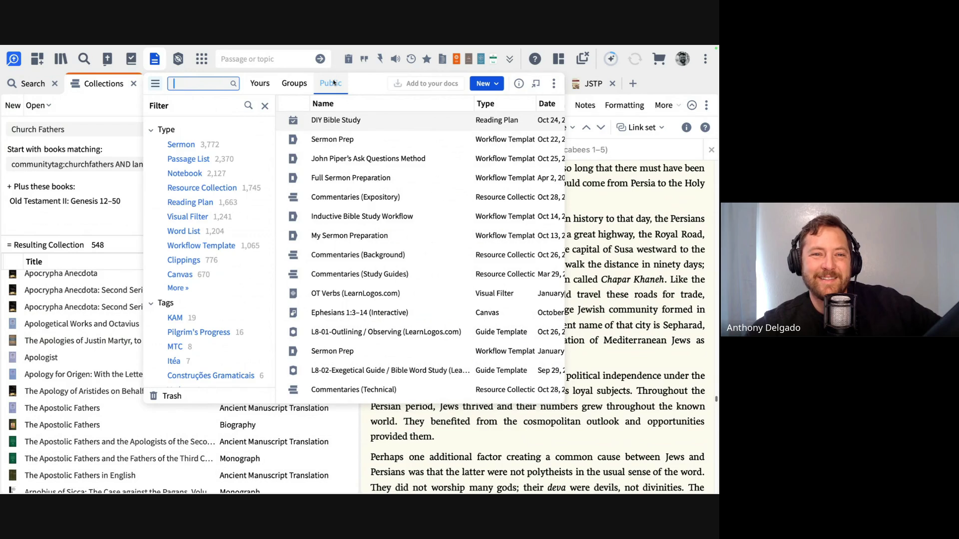
pyautogui.click(221, 188)
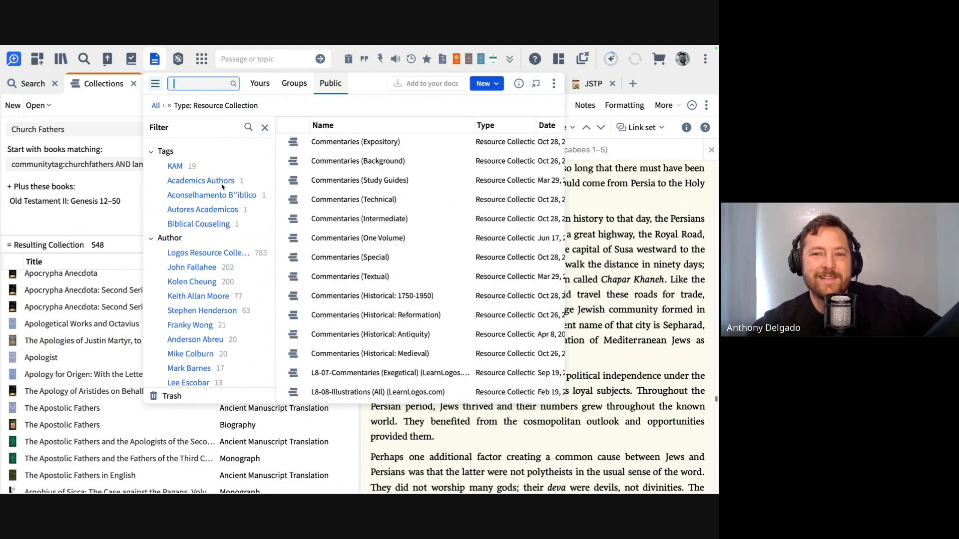
pyautogui.scroll(-1, 382, 170)
pyautogui.scroll(1, 380, 165)
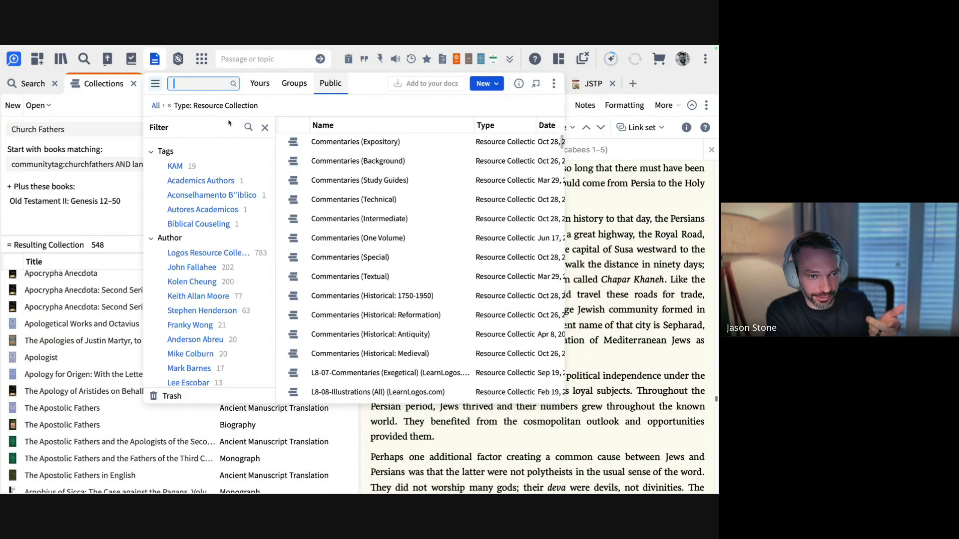
# - Search the public resource collections for "second temple" and "church fathers", and check the authors and user counts of the matching collections
pyautogui.write('second temple')
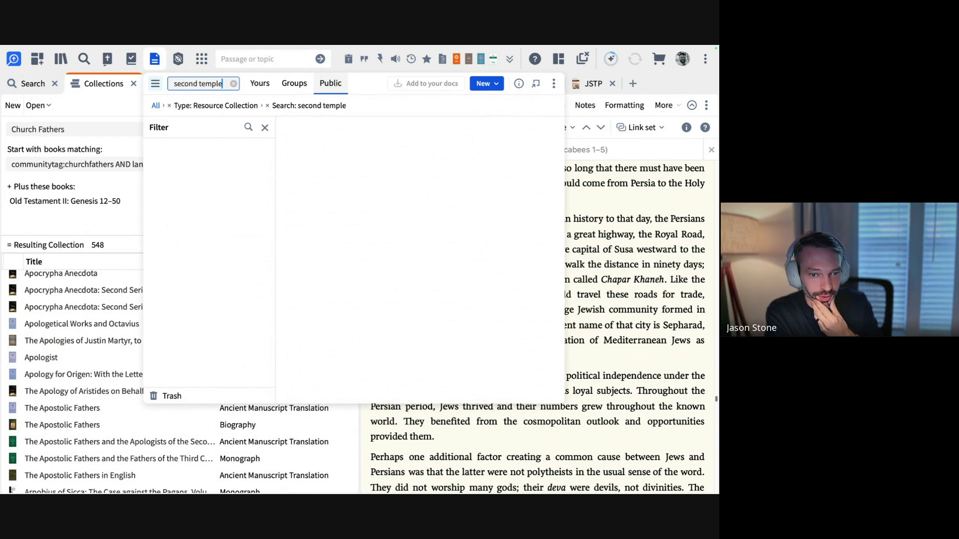
pyautogui.hotkey('ctrl', 'a')
pyautogui.write('ch')
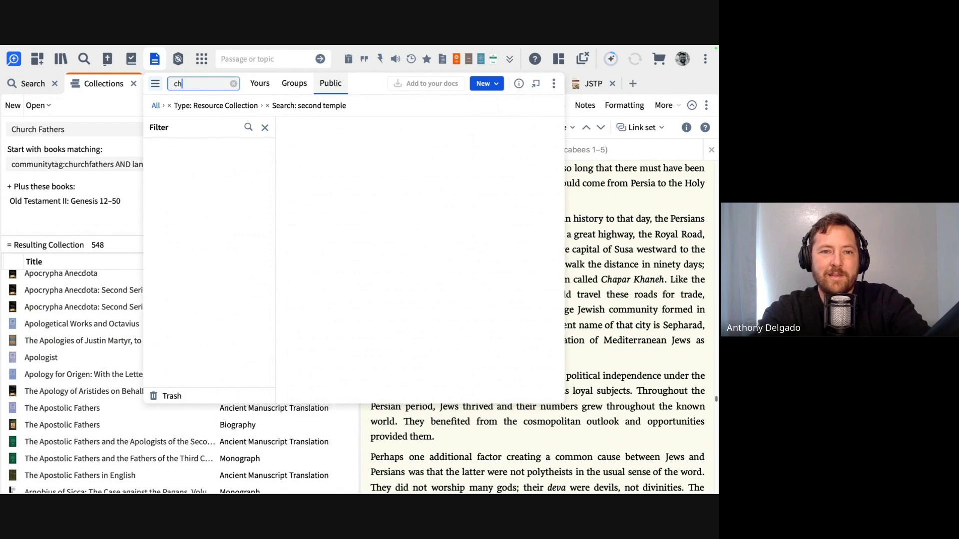
pyautogui.write('urch fathers')
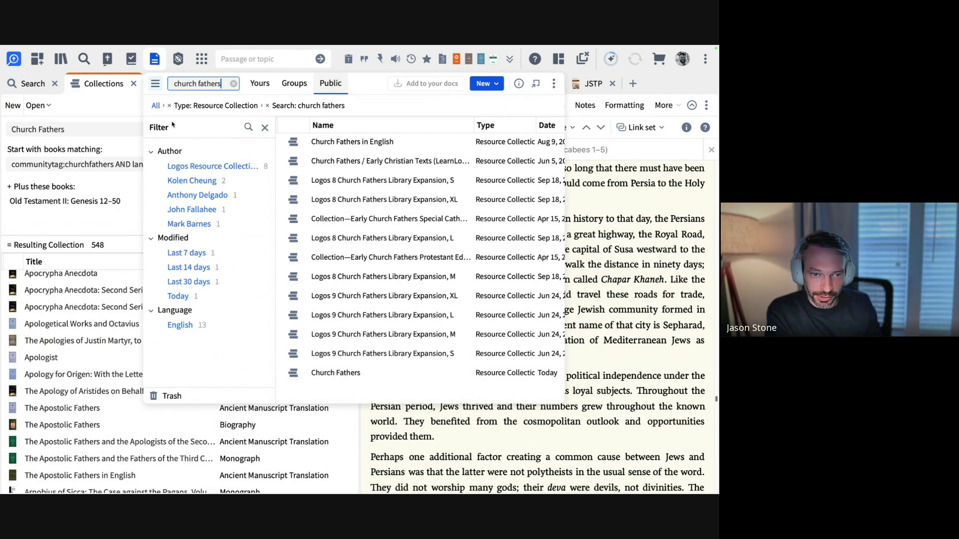
pyautogui.hscroll(5, 458, 366)
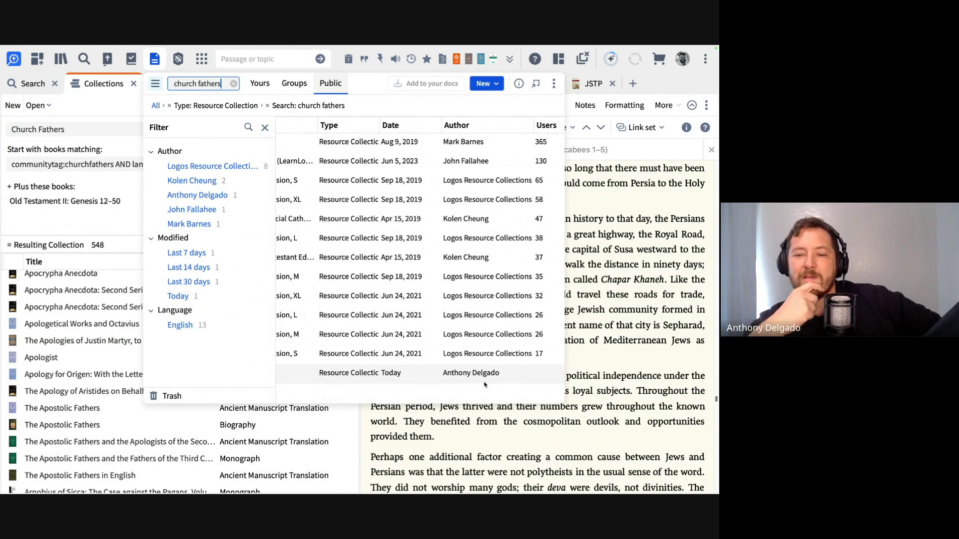
pyautogui.hscroll(-5, 484, 385)
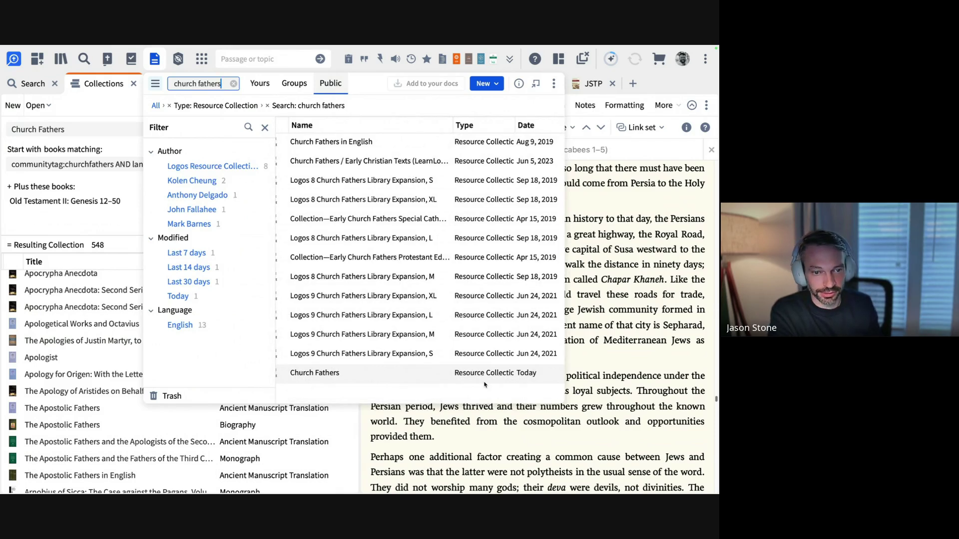
pyautogui.hscroll(-2, 484, 384)
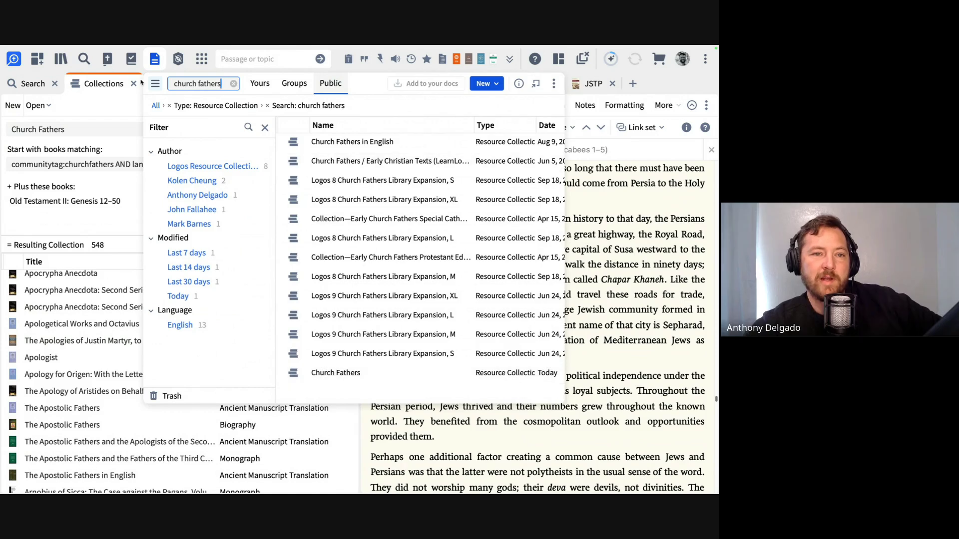
pyautogui.click(154, 59)
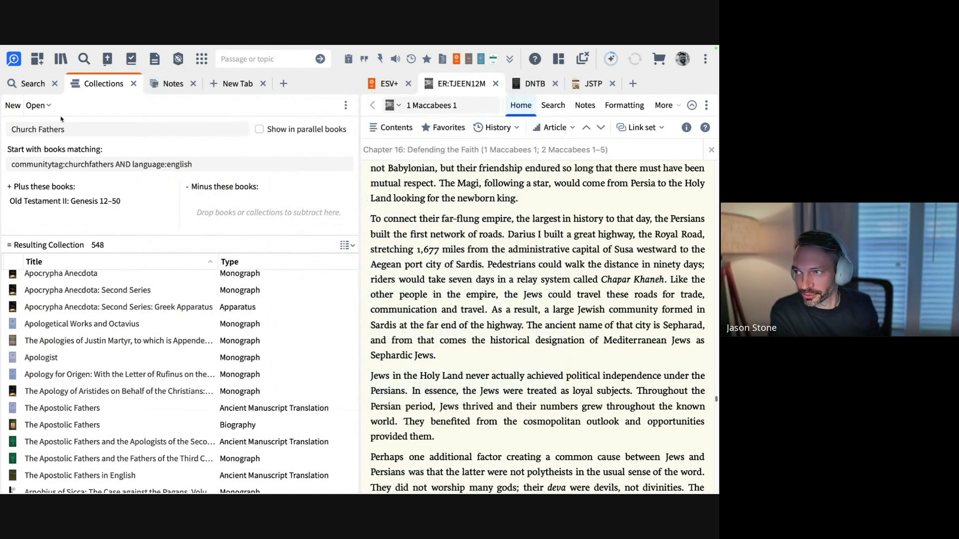
# - Open Power Lookup beside the open books and bring up the ESV Bible at Luke 3:23
pyautogui.click(385, 63)
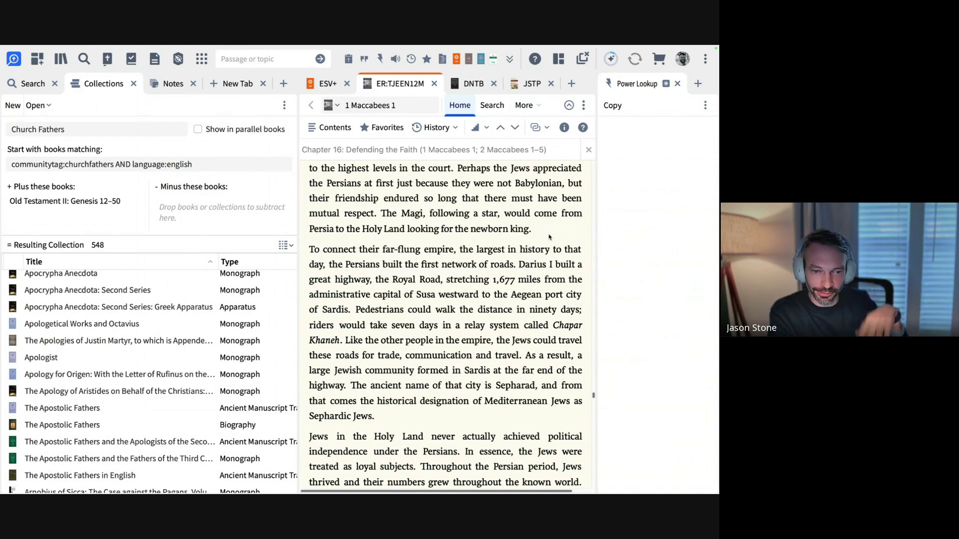
pyautogui.scroll(-3, 550, 238)
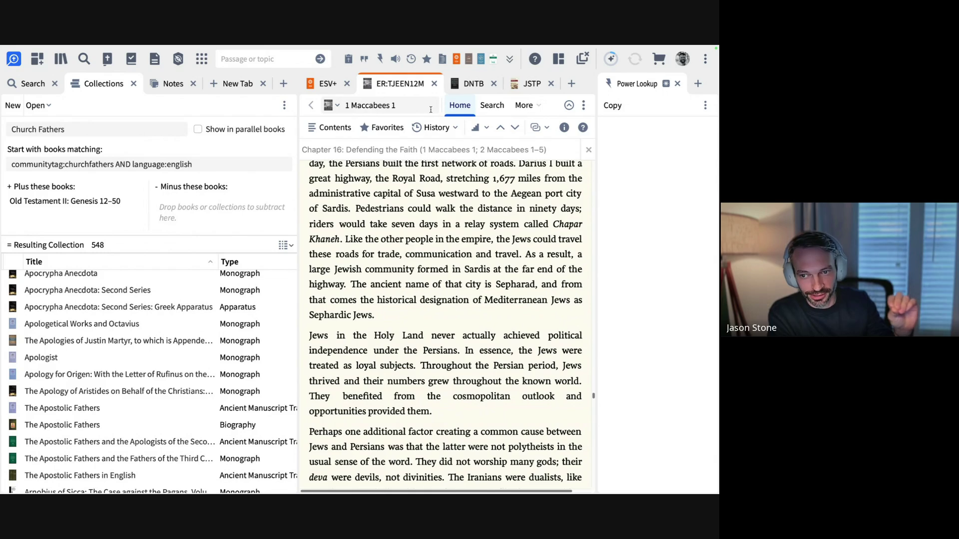
pyautogui.scroll(-10, 398, 212)
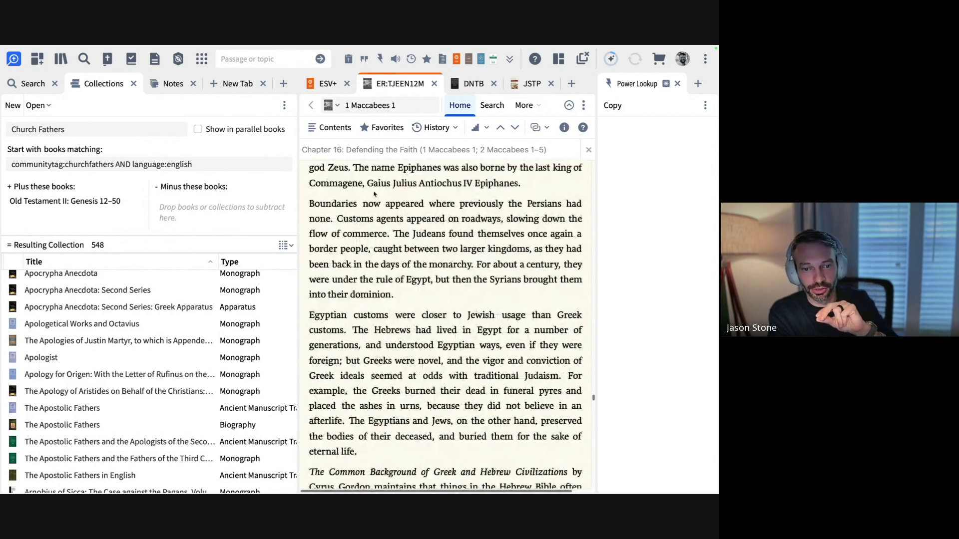
pyautogui.click(326, 85)
pyautogui.scroll(-3, 385, 295)
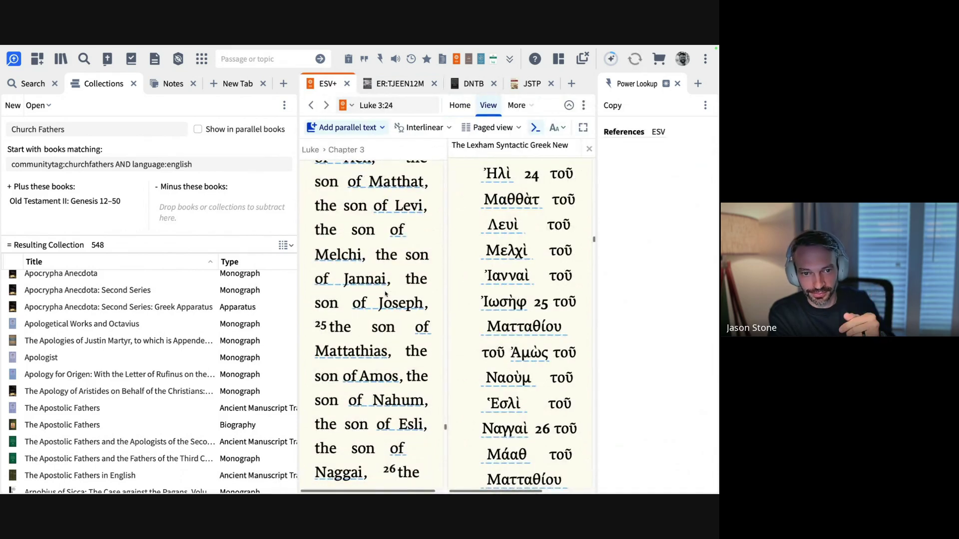
pyautogui.scroll(3, 386, 295)
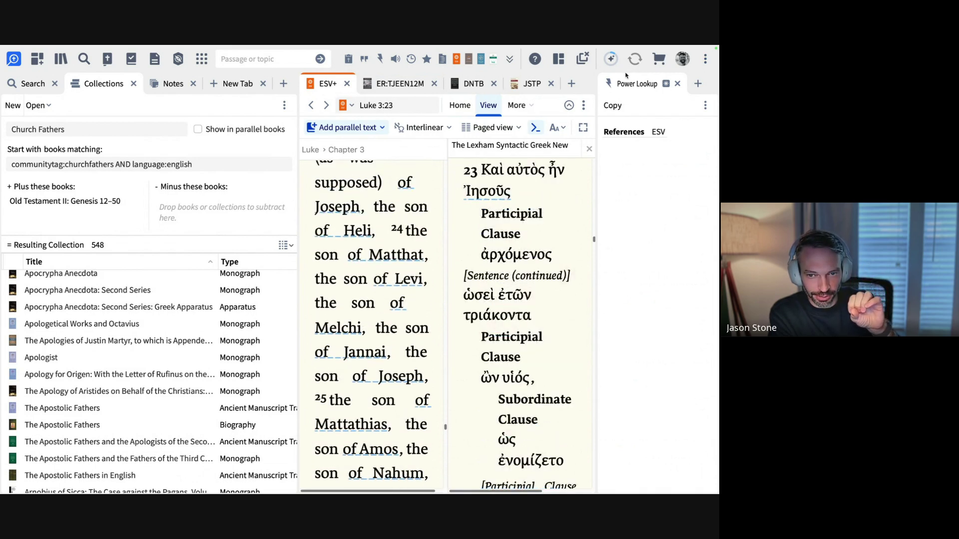
# - Reduce the ESV text zoom to 90%
pyautogui.click(585, 105)
pyautogui.click(584, 105)
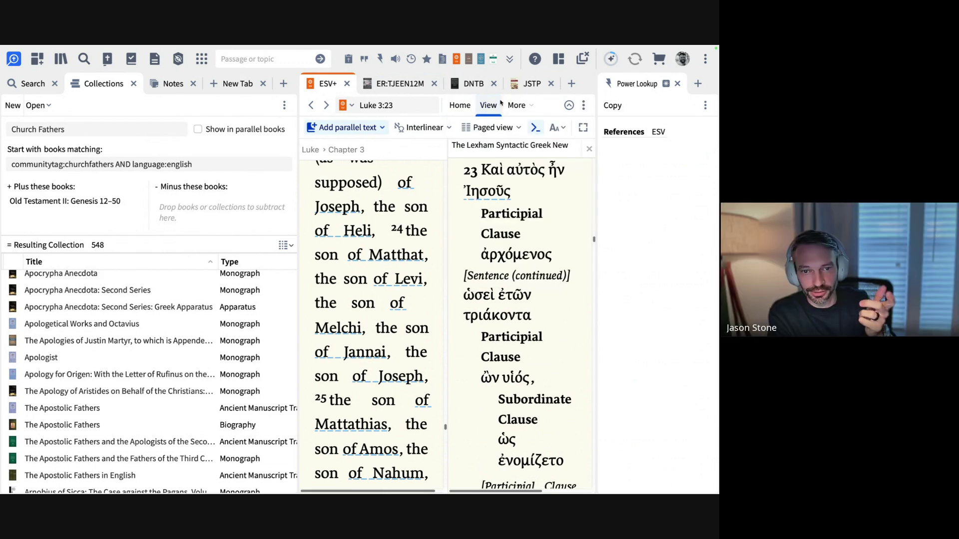
pyautogui.click(555, 127)
pyautogui.click(514, 146)
pyautogui.click(514, 146)
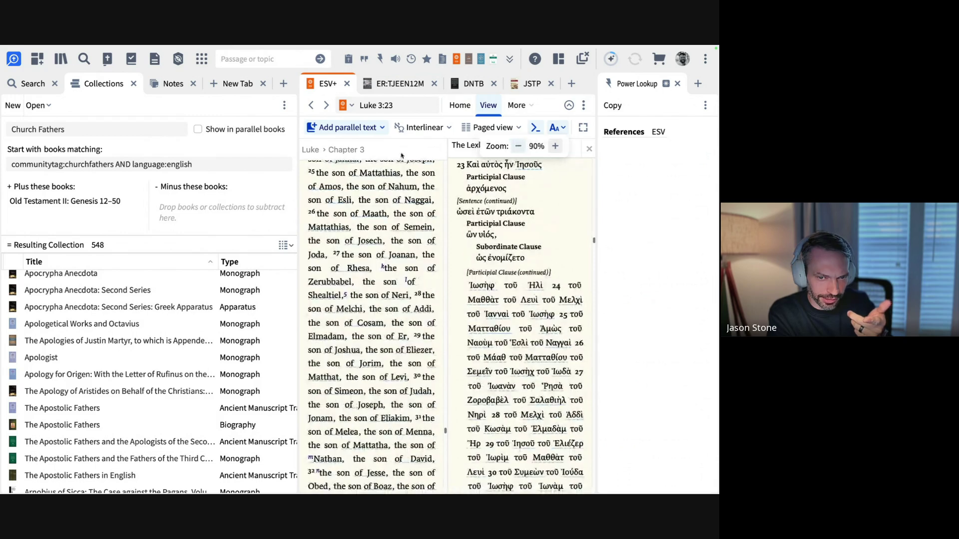
# - Link the Dictionary of New Testament Background (DNTB) and Power Lookup together through link set A
pyautogui.click(470, 84)
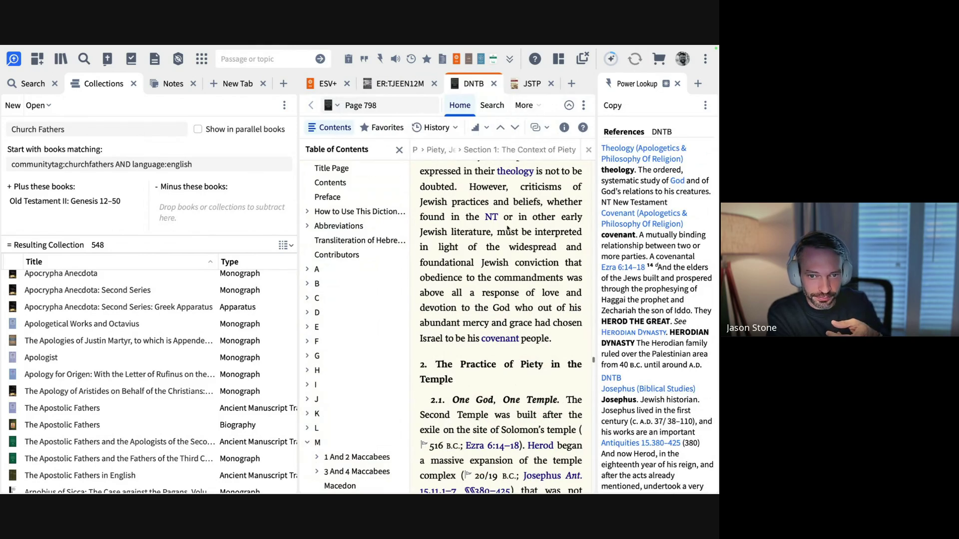
pyautogui.click(528, 107)
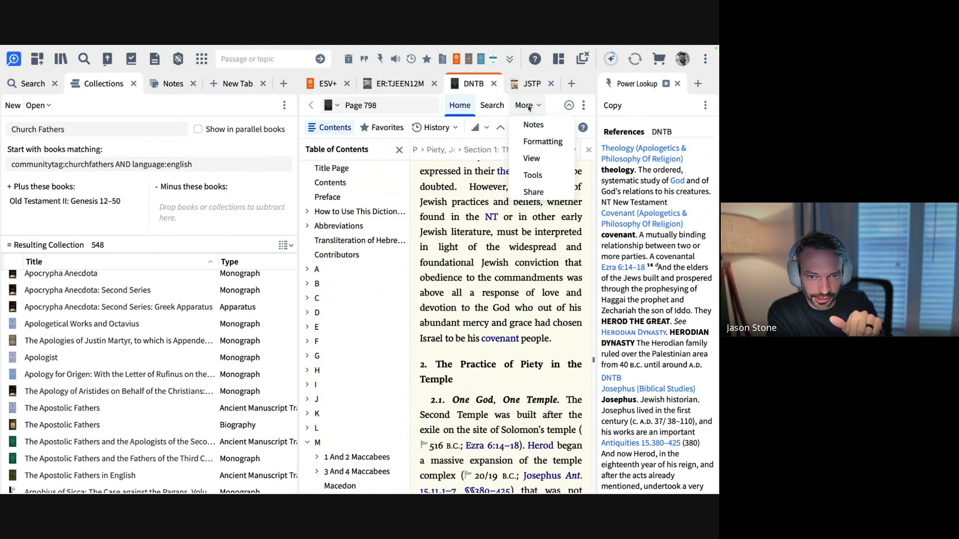
pyautogui.click(454, 158)
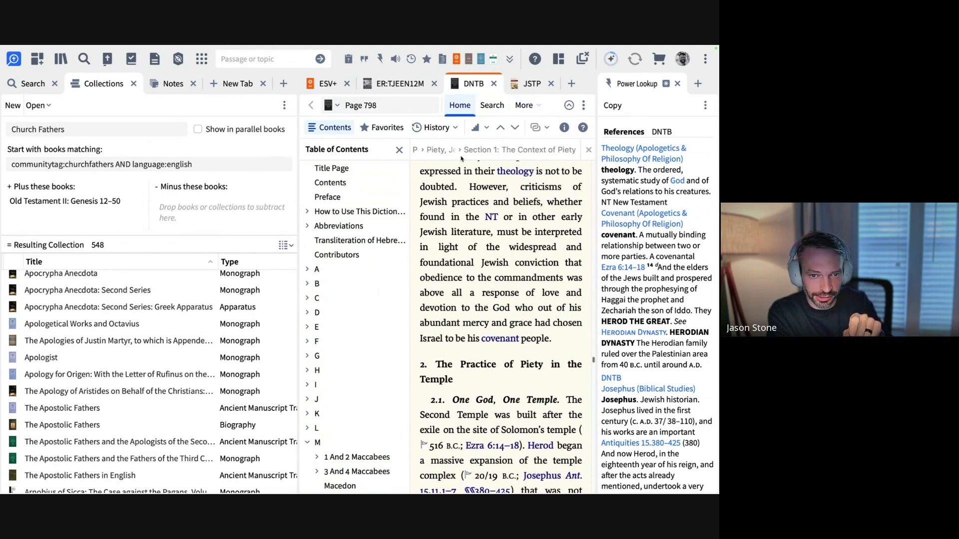
pyautogui.click(538, 128)
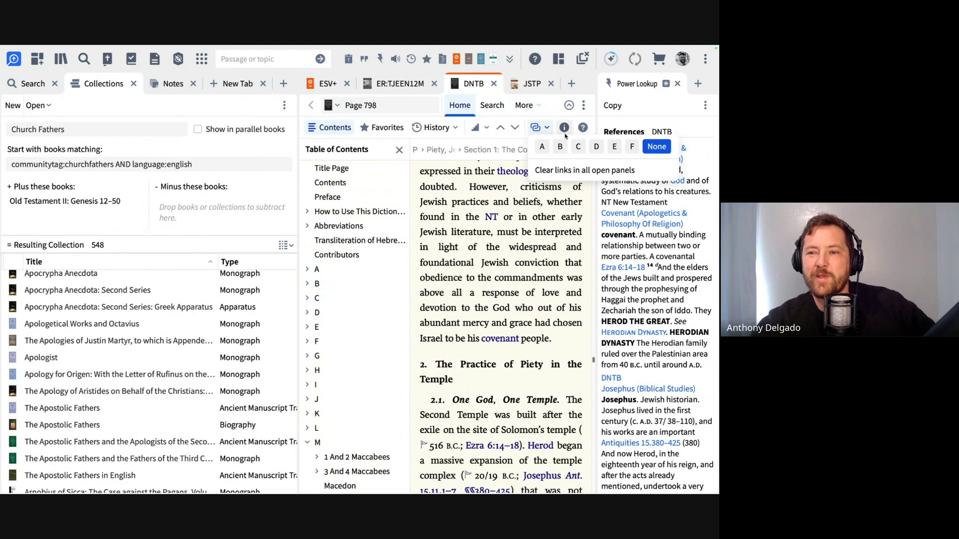
pyautogui.click(542, 146)
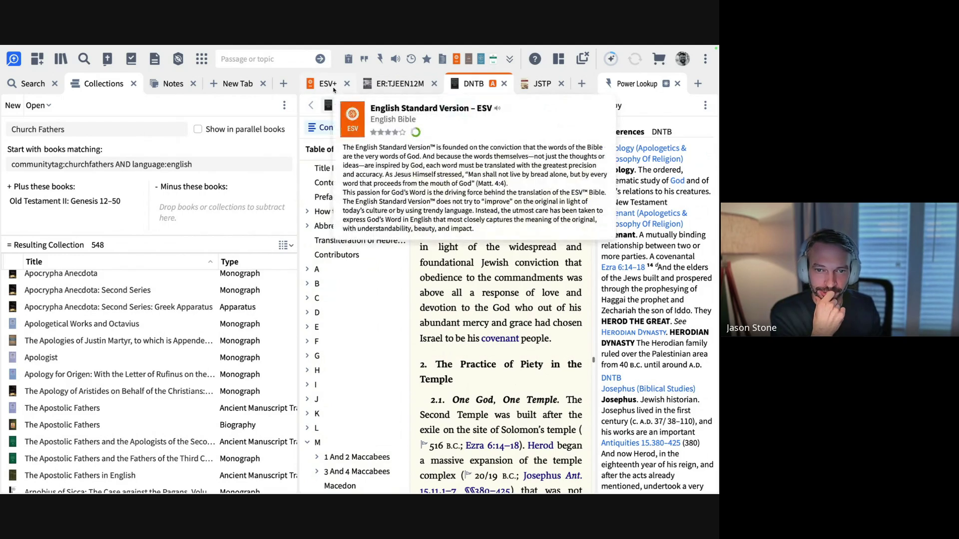
pyautogui.click(708, 104)
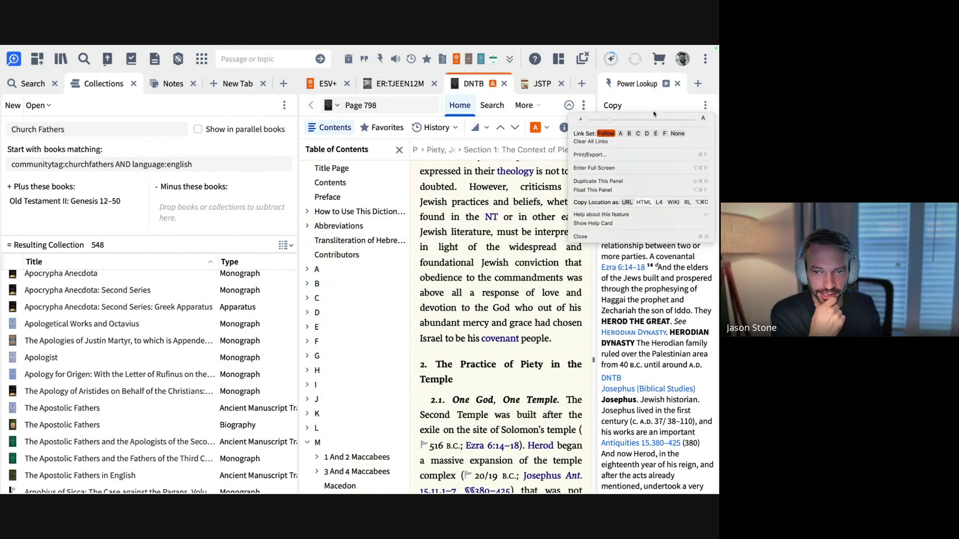
pyautogui.click(621, 133)
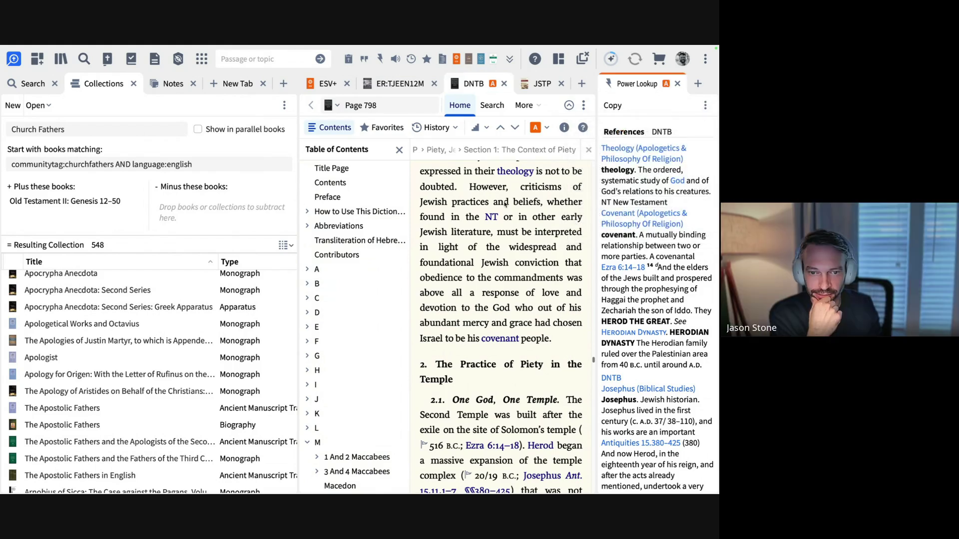
# - Read through the DNTB section on the practice of piety in the temple and examine its references in Power Lookup
pyautogui.scroll(-3, 505, 204)
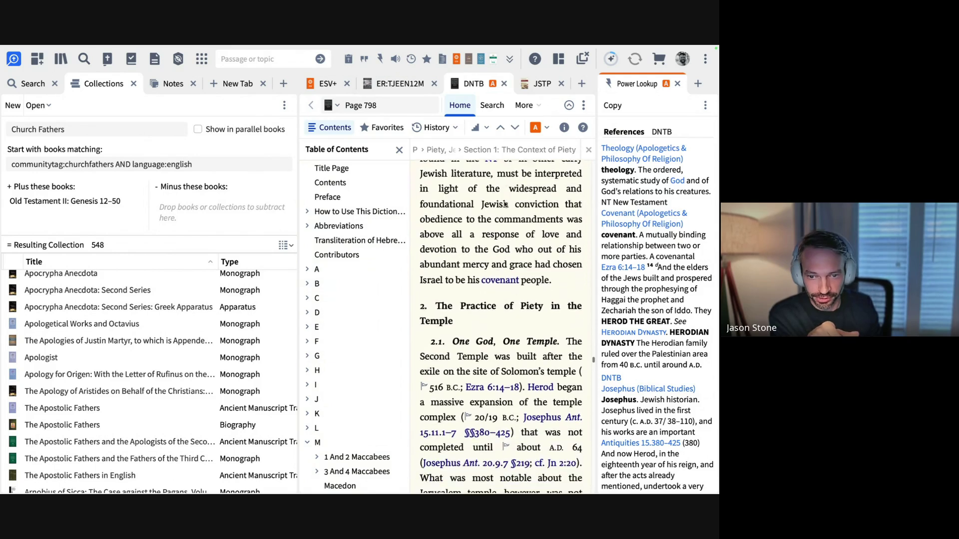
pyautogui.scroll(-2, 505, 204)
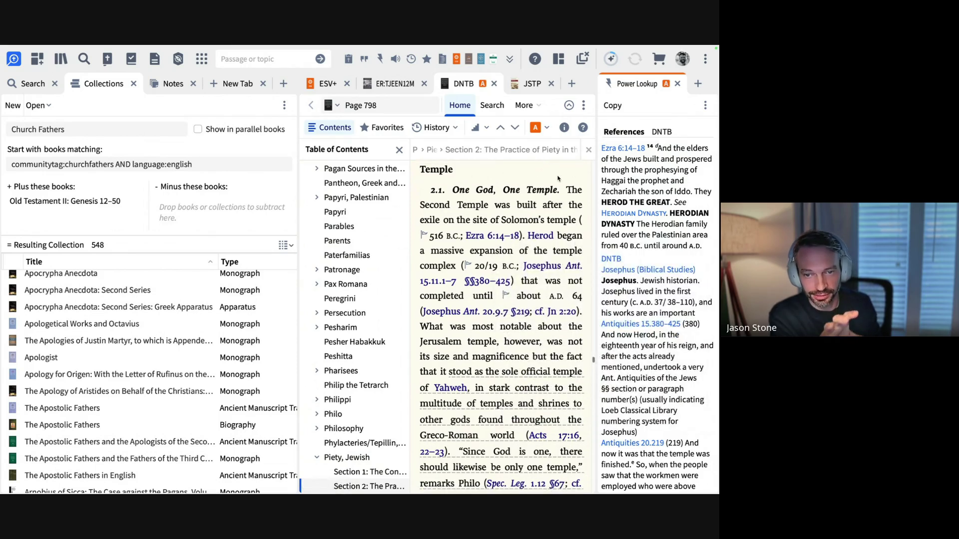
pyautogui.scroll(-1, 558, 178)
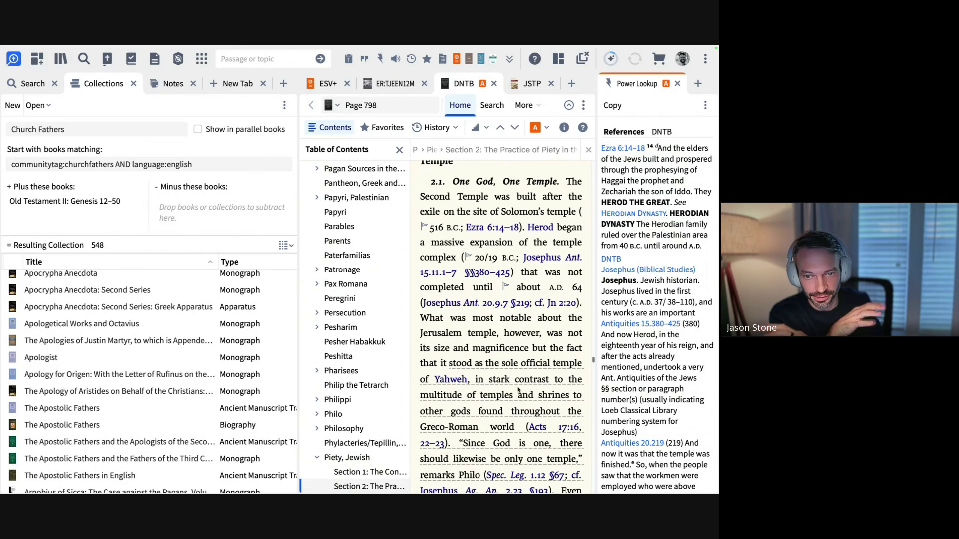
pyautogui.scroll(-3, 520, 390)
pyautogui.scroll(-3, 520, 389)
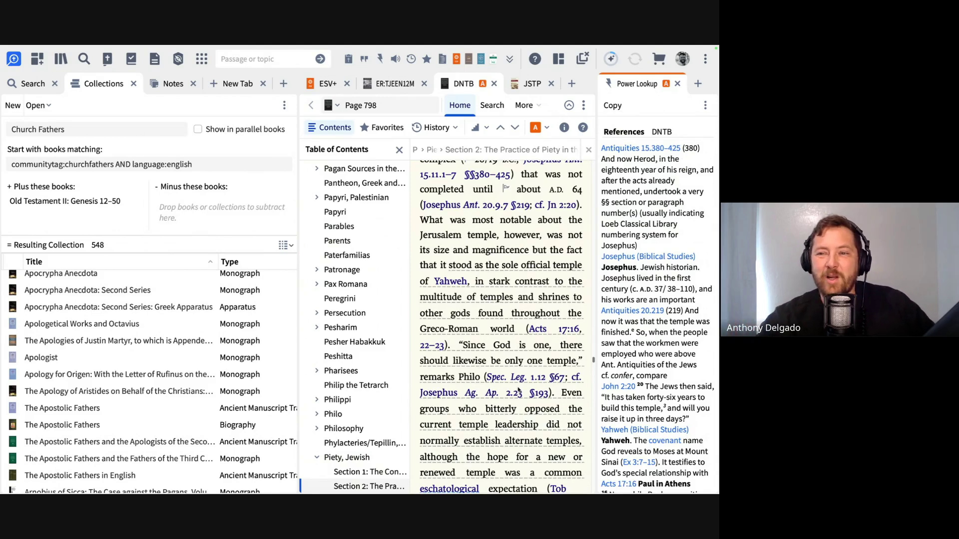
pyautogui.scroll(-3, 520, 391)
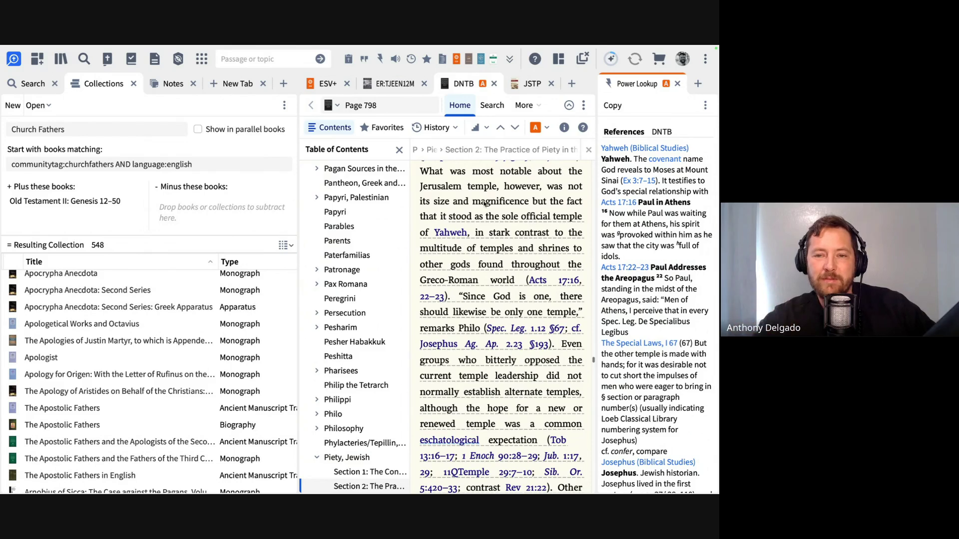
pyautogui.scroll(-4, 484, 202)
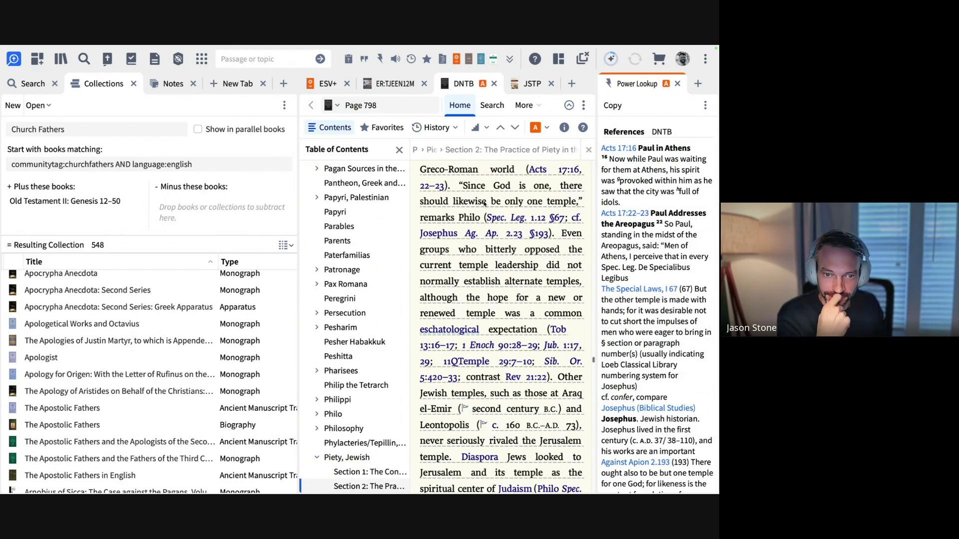
pyautogui.scroll(-2, 484, 202)
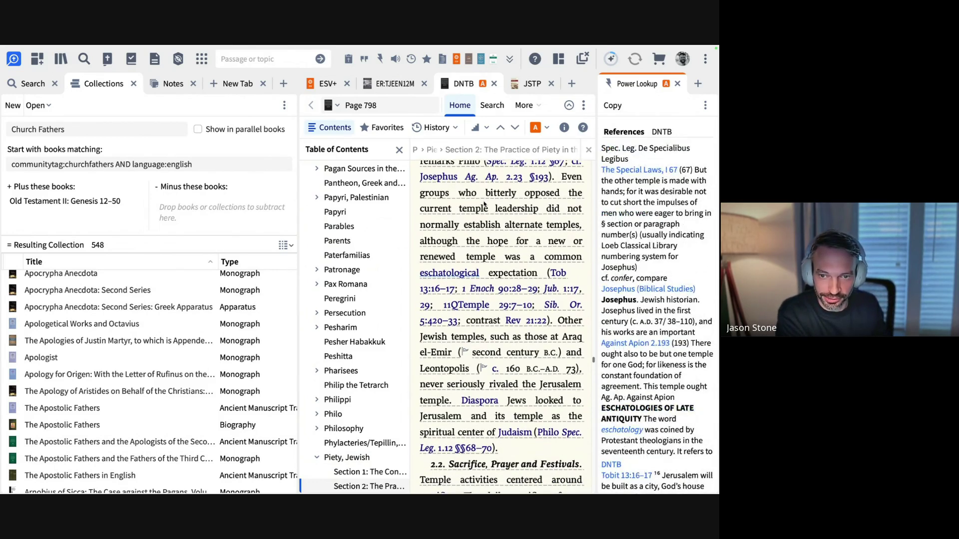